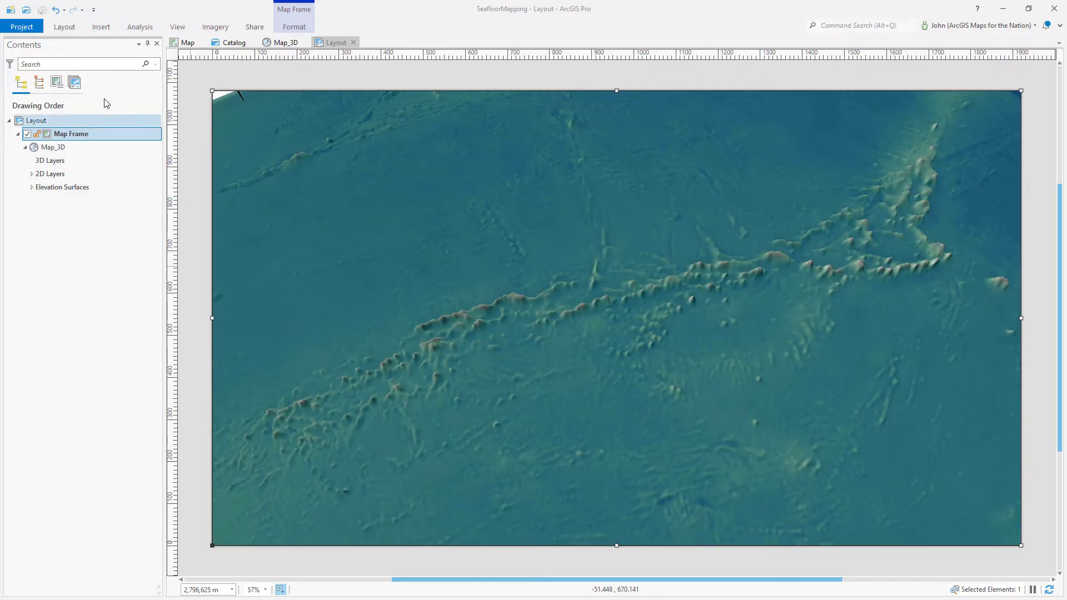
# Create a new blank map, Map1, and add the 7.png world imagery raster to it.
pyautogui.click(101, 28)
pyautogui.click(12, 46)
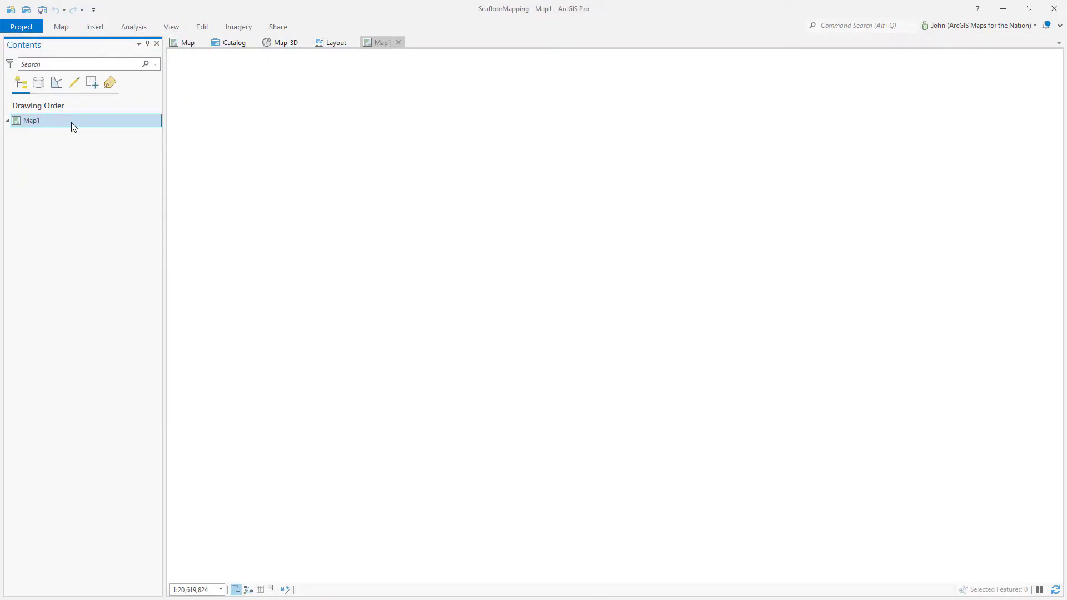
pyautogui.rightClick(71, 122)
pyautogui.click(71, 123)
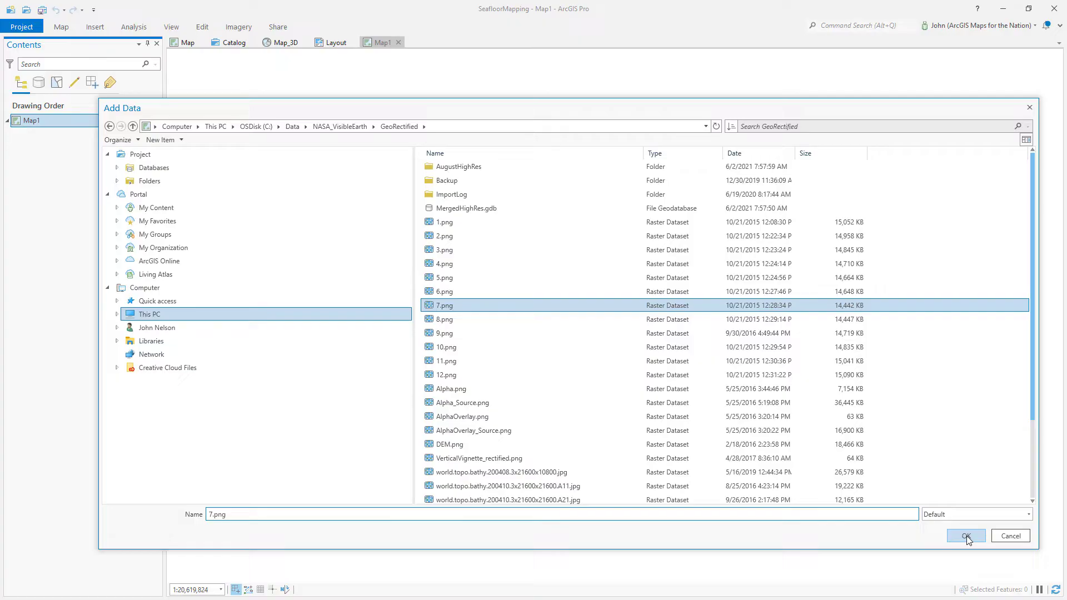
pyautogui.click(966, 535)
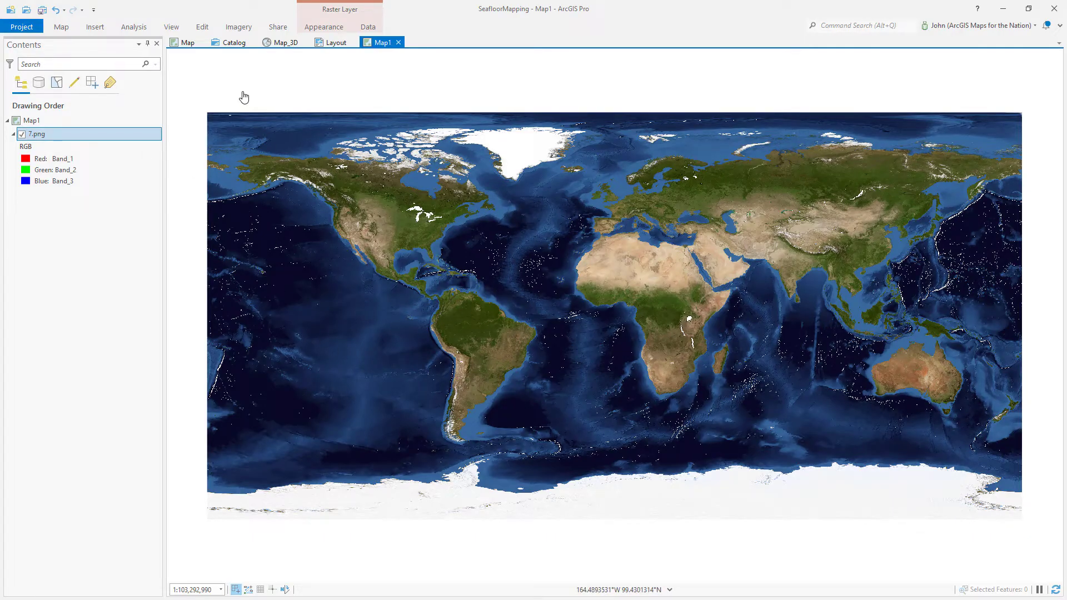
# In the 7.png layer's symbology mask settings, set the NoData colour to black.
pyautogui.click(102, 135)
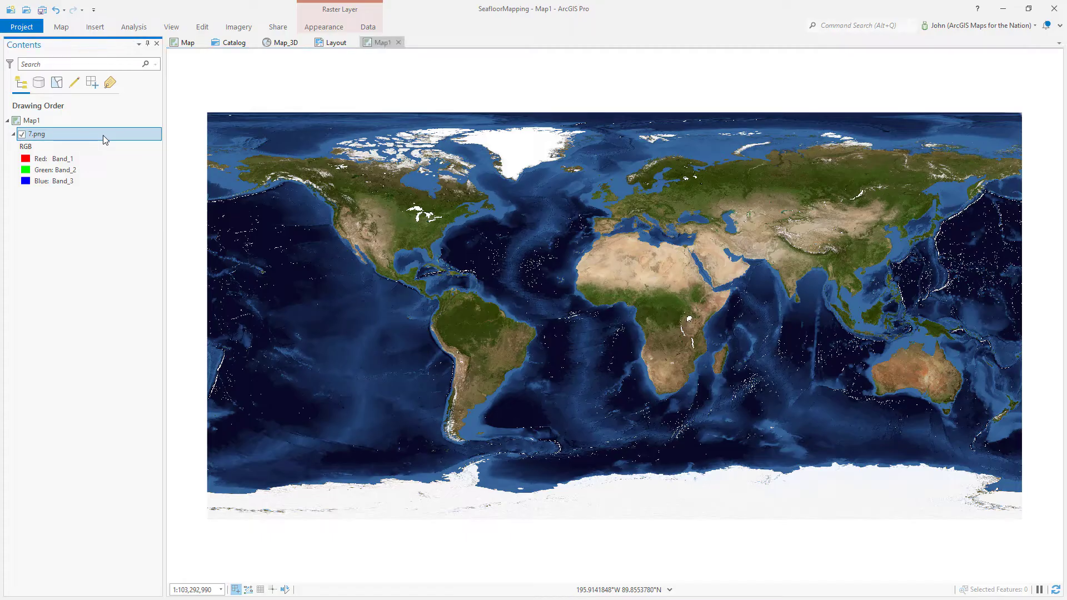
pyautogui.click(26, 160)
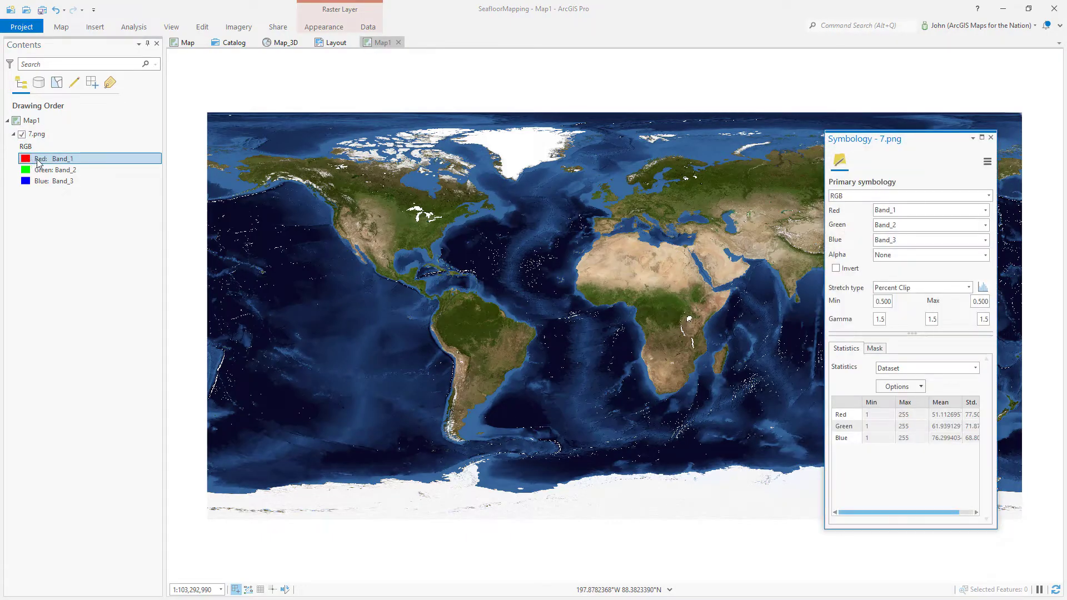
pyautogui.click(874, 349)
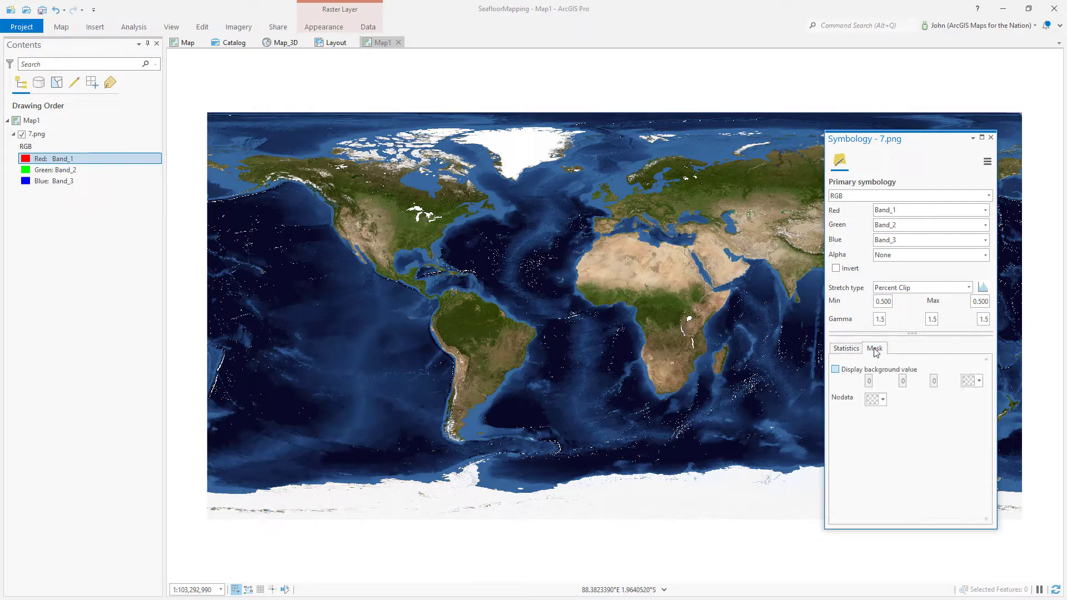
pyautogui.click(874, 400)
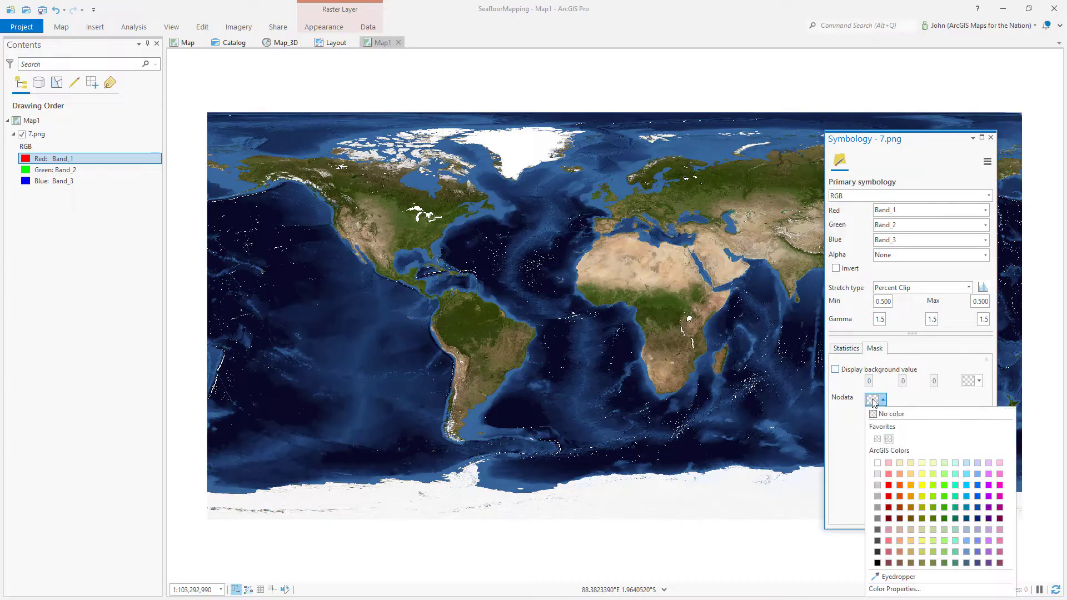
pyautogui.click(877, 562)
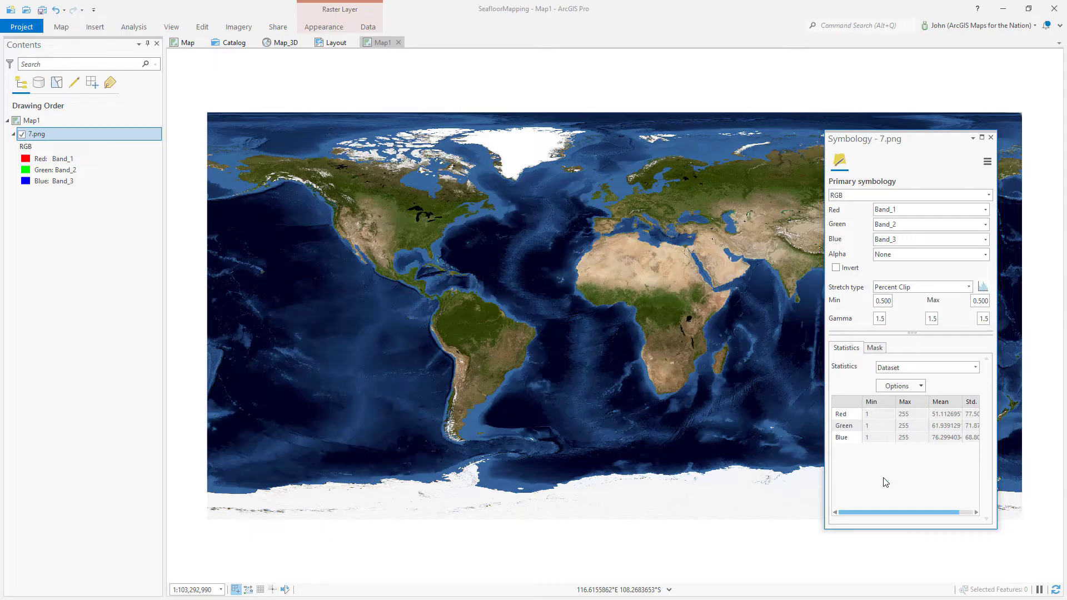
# Raise the 7.png layer's gamma to 2.0 and brightness to 5 in the raster appearance settings.
pyautogui.click(991, 137)
pyautogui.click(325, 28)
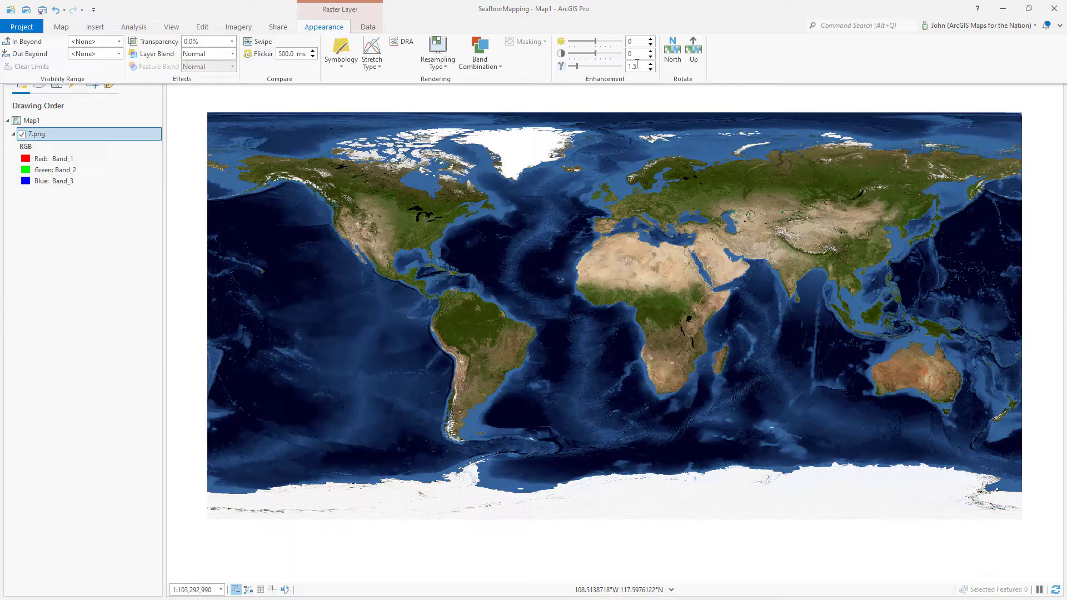
pyautogui.moveTo(635, 65); pyautogui.dragTo(615, 70)
pyautogui.write('2')
pyautogui.press('Tab')
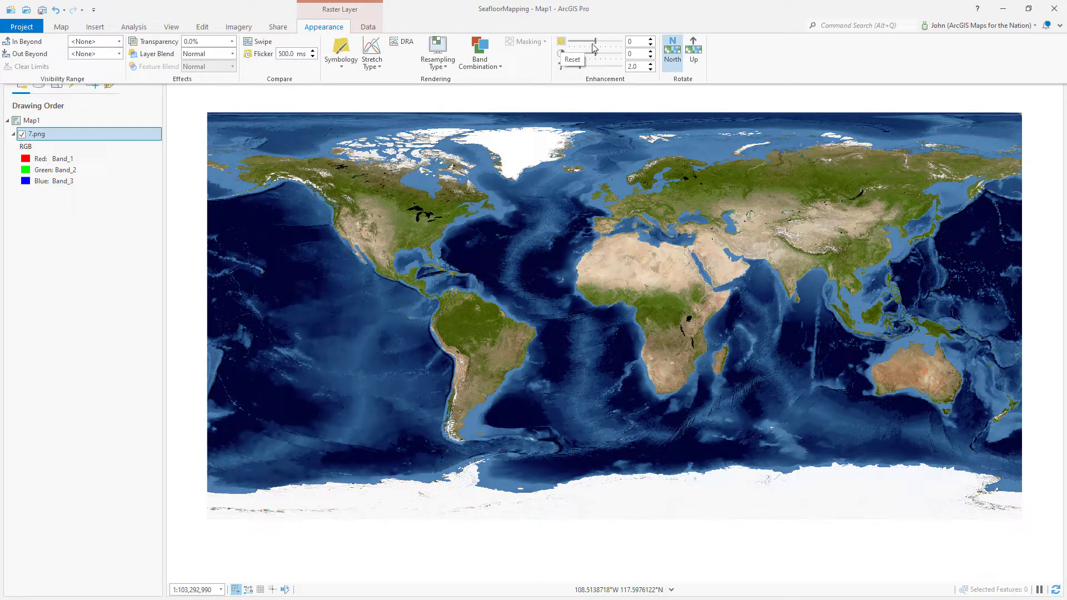
pyautogui.press('Tab')
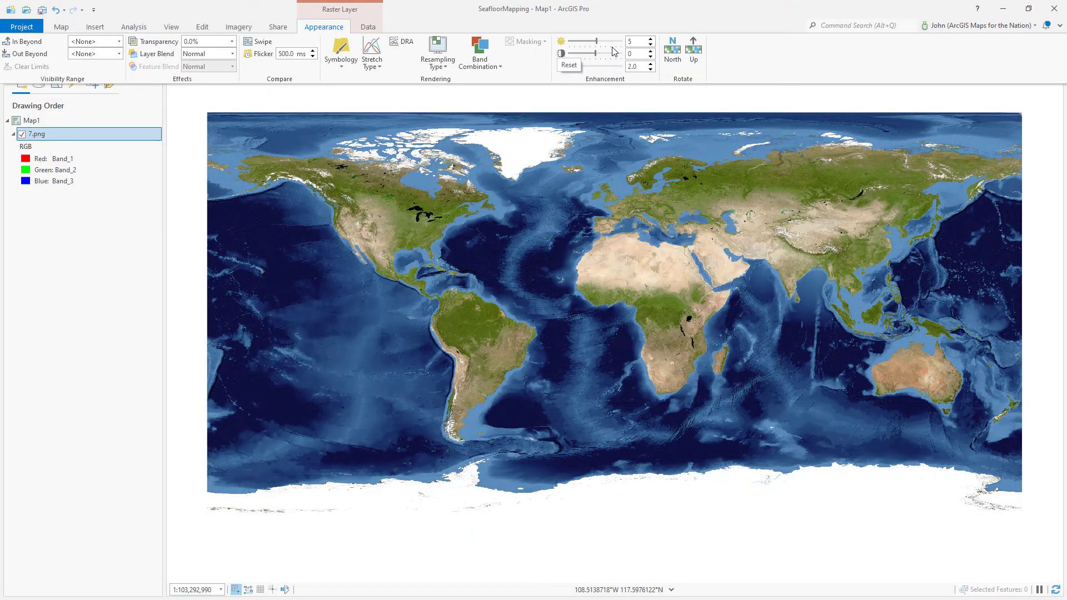
pyautogui.click(515, 25)
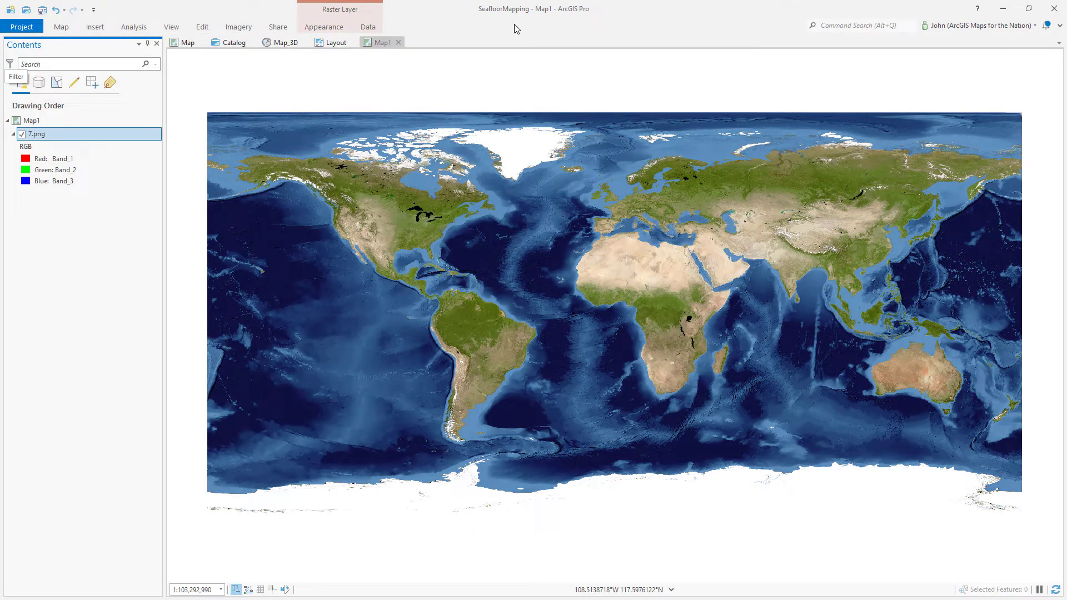
# Search 'world from space' in Map1's coordinate systems and apply The World from Space projection.
pyautogui.doubleClick(142, 121)
pyautogui.click(374, 262)
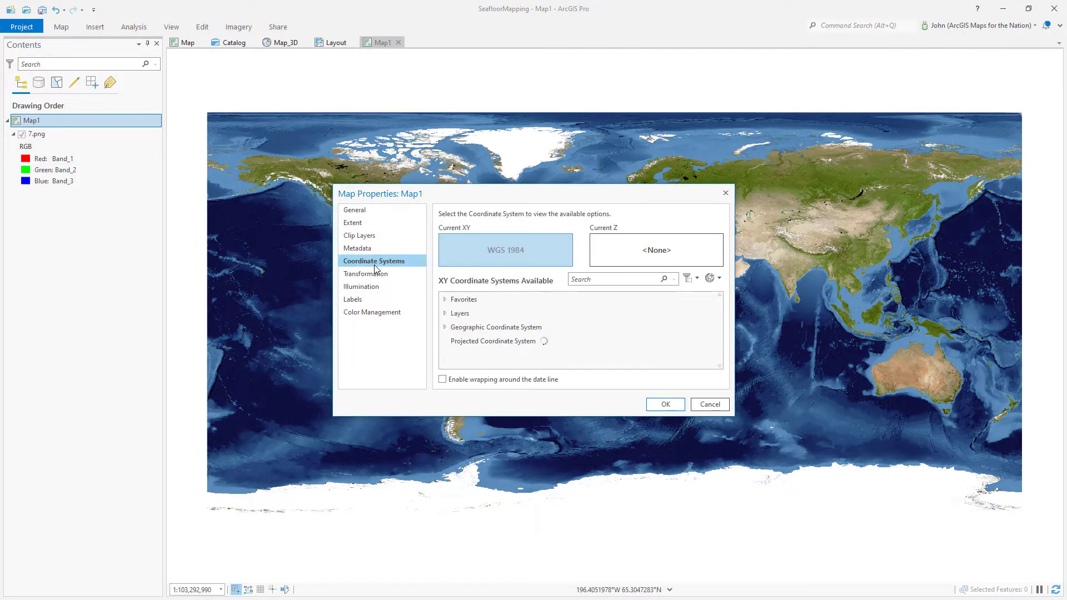
pyautogui.click(591, 279)
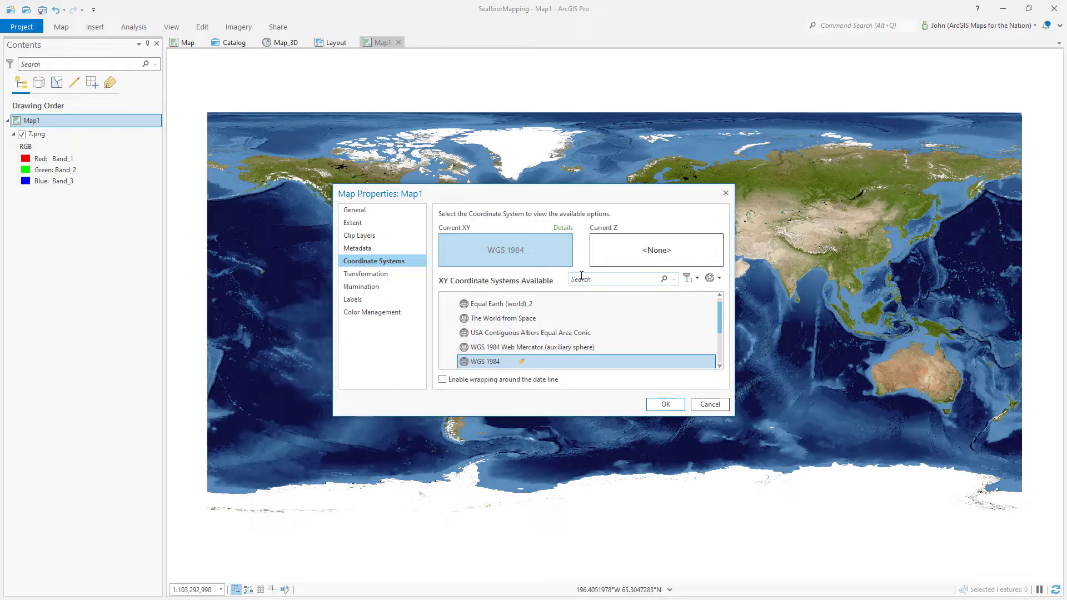
pyautogui.write('world from')
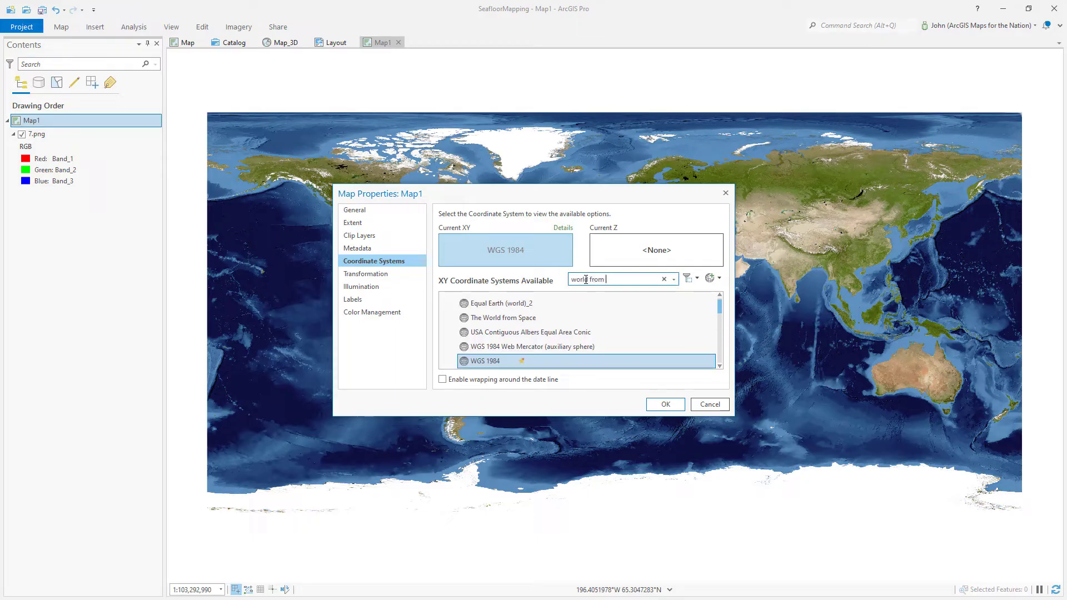
pyautogui.write(' space')
pyautogui.click(514, 314)
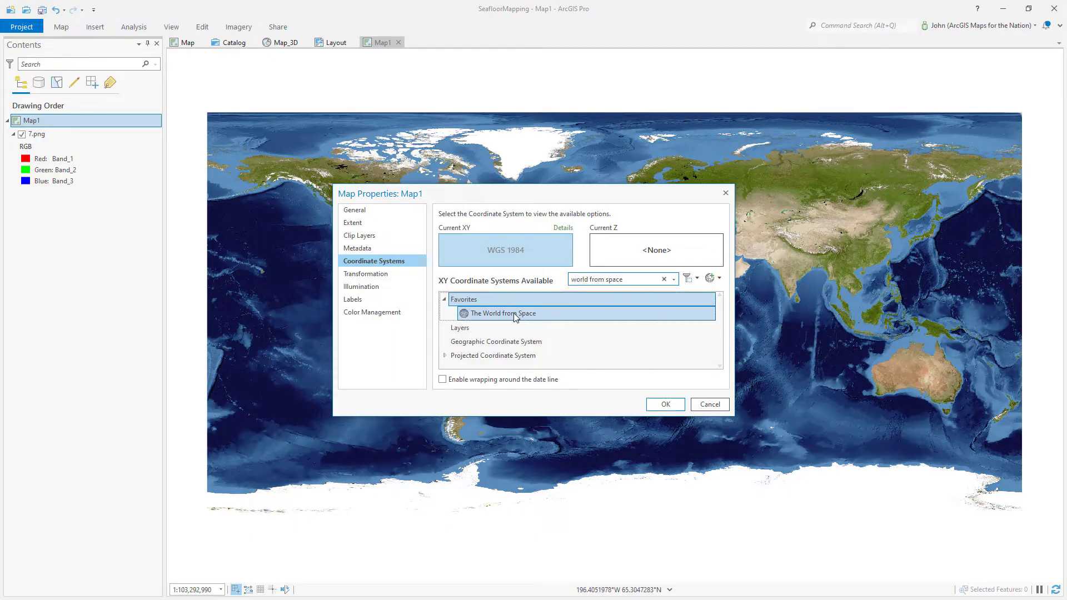
pyautogui.click(666, 404)
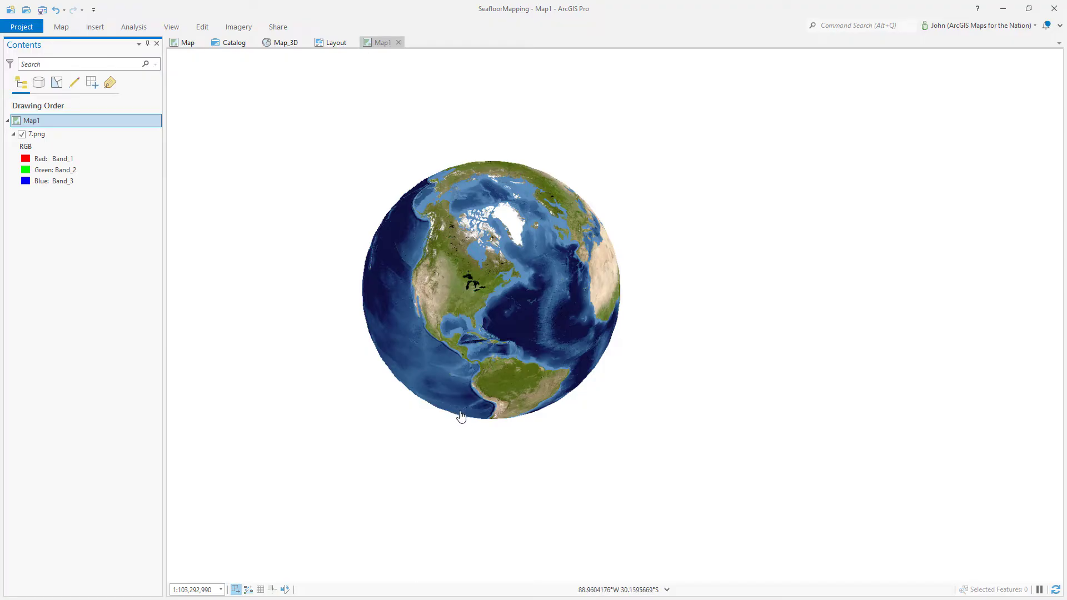
# Save a copy of The World from Space centred at -100, -26 and apply it to Map1.
pyautogui.rightClick(57, 120)
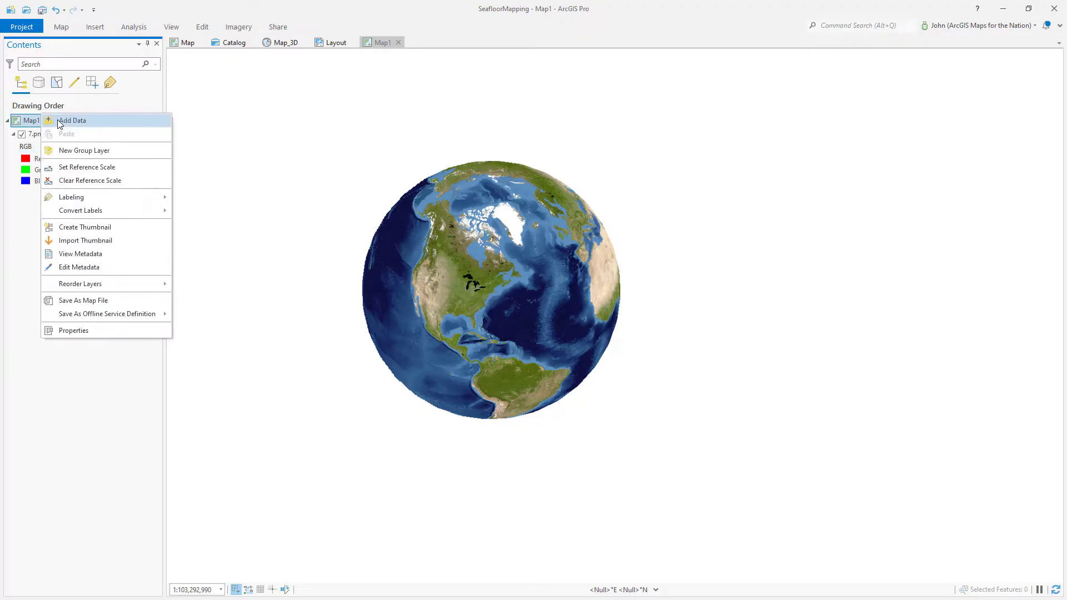
pyautogui.click(74, 330)
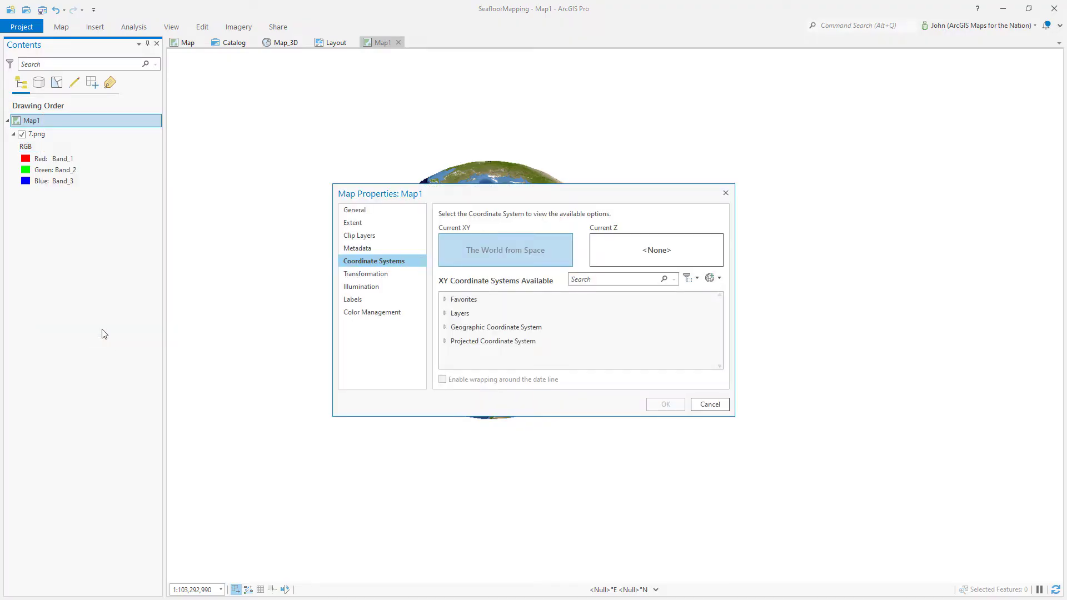
pyautogui.rightClick(512, 332)
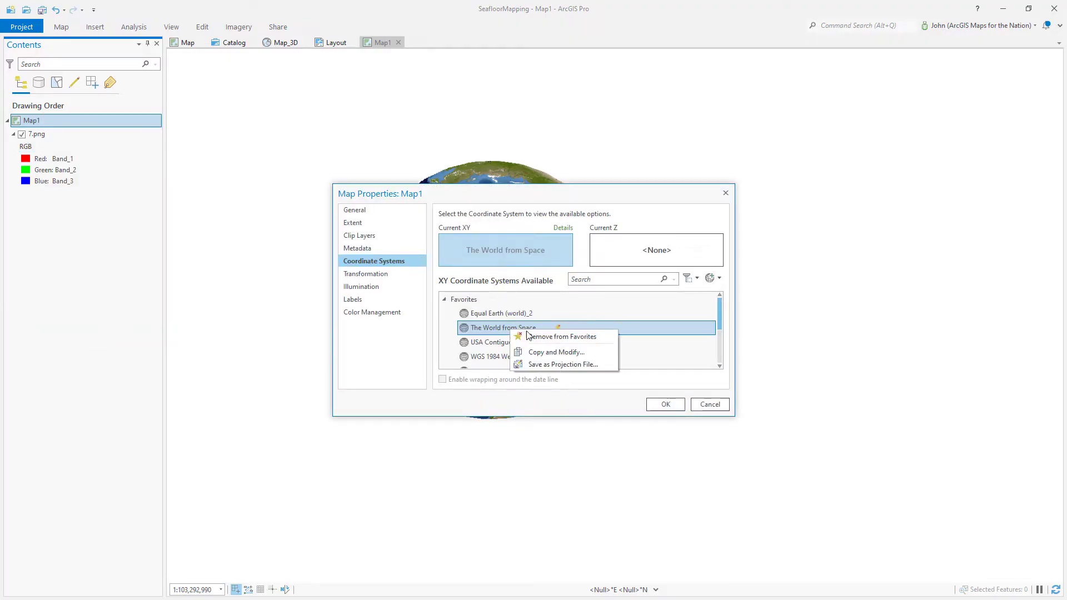
pyautogui.click(544, 354)
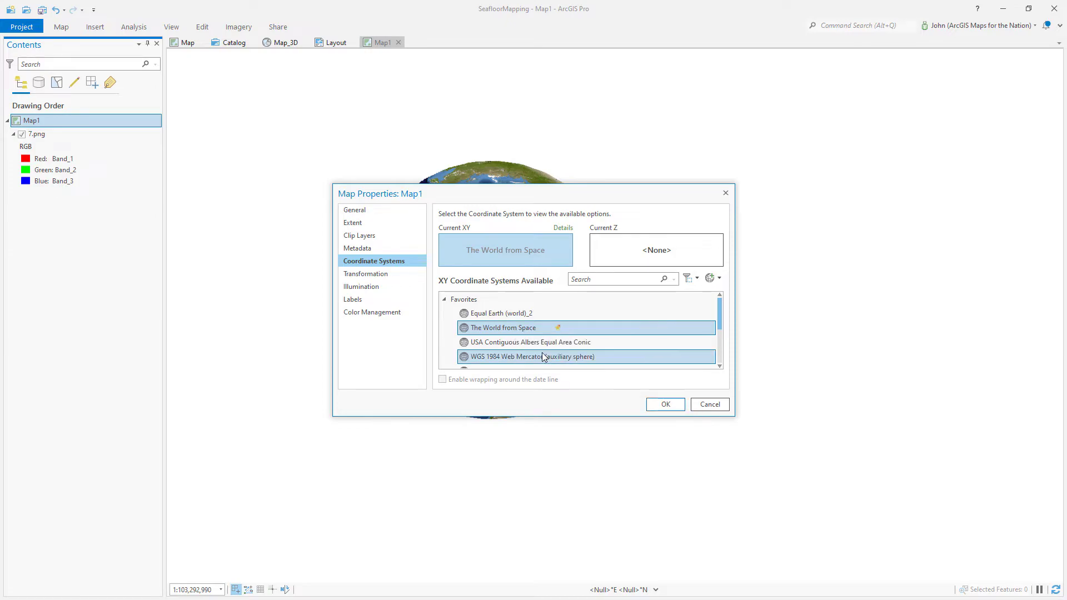
pyautogui.click(543, 285)
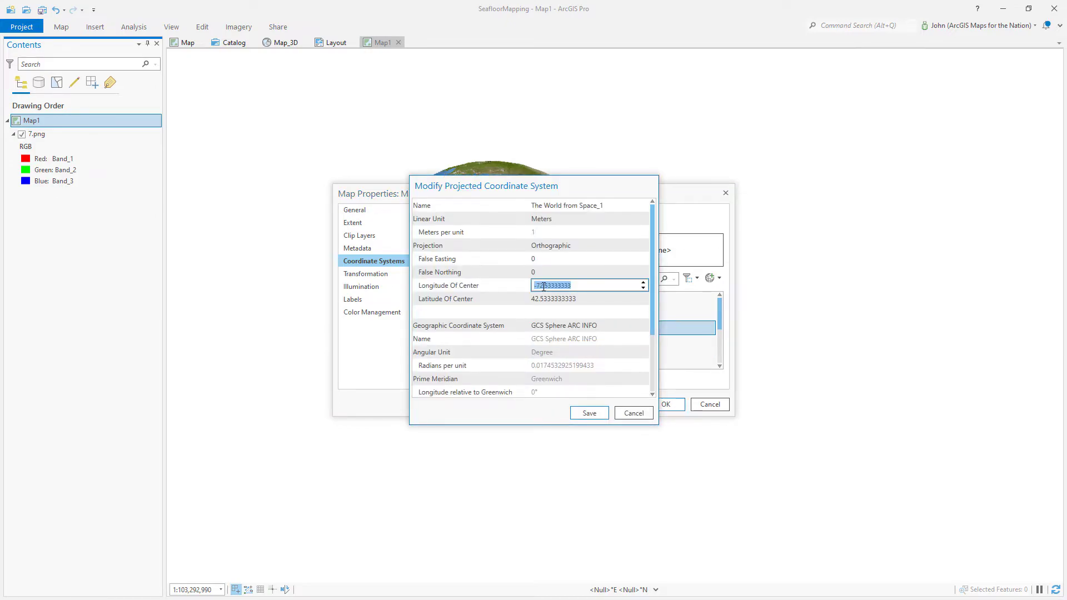
pyautogui.write('-100')
pyautogui.press('Tab')
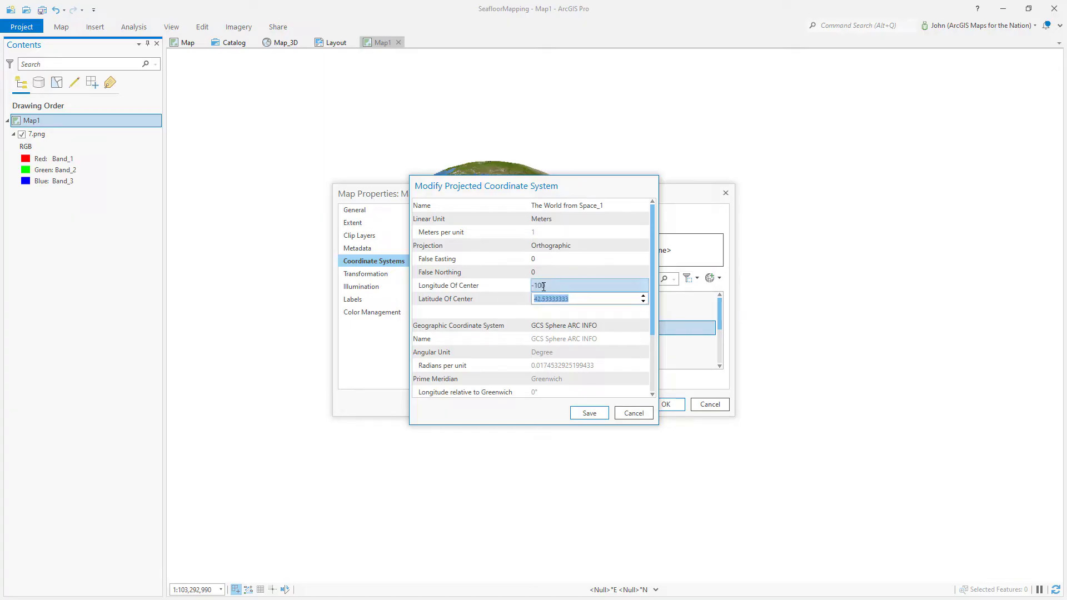
pyautogui.write('-26')
pyautogui.click(589, 414)
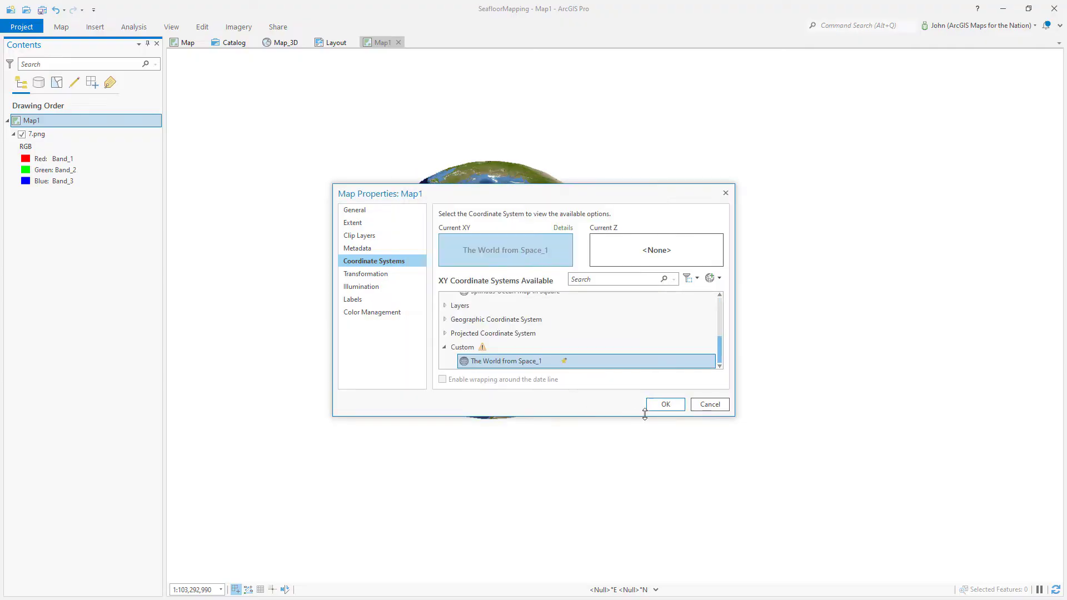
pyautogui.click(664, 405)
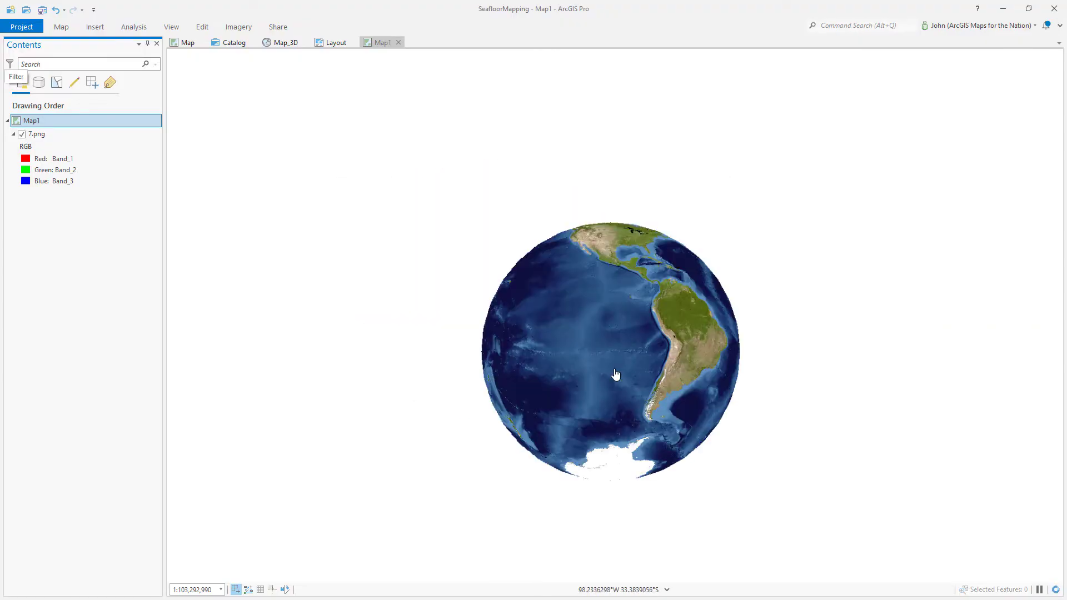
# Shift the globe up-left, then draw a small Map1 map frame in the layout's lower-right corner.
pyautogui.moveTo(615, 372); pyautogui.dragTo(581, 317)
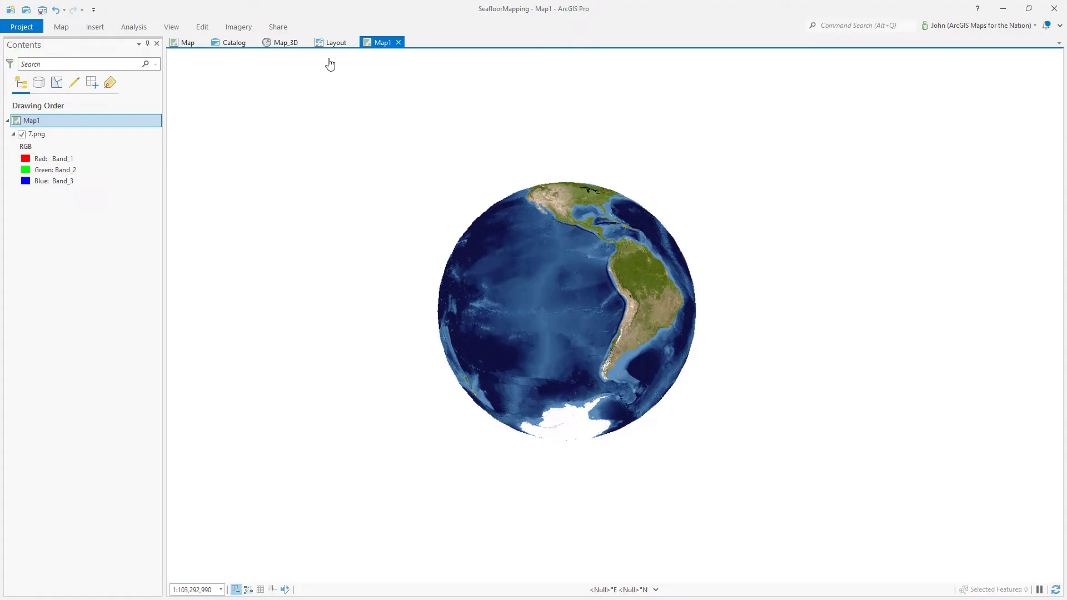
pyautogui.click(334, 42)
pyautogui.click(102, 27)
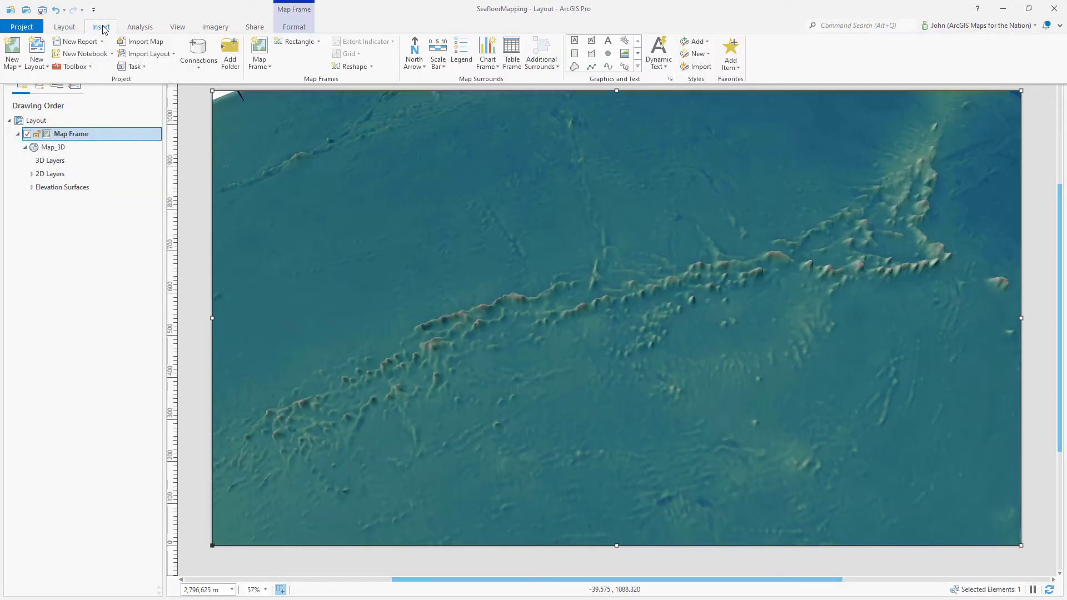
pyautogui.click(259, 60)
pyautogui.click(358, 290)
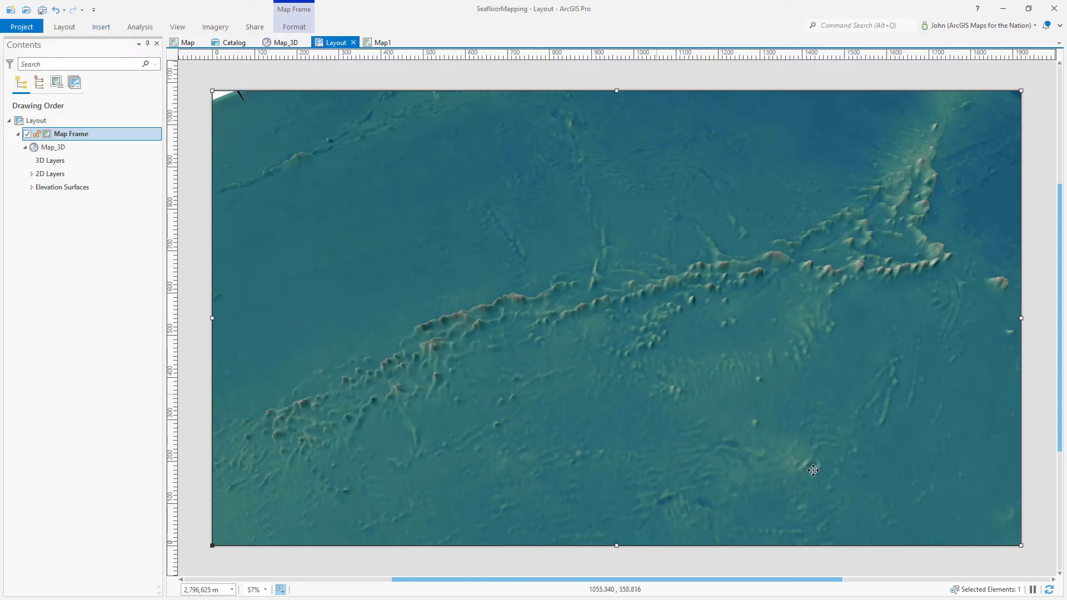
pyautogui.moveTo(882, 416); pyautogui.dragTo(963, 500)
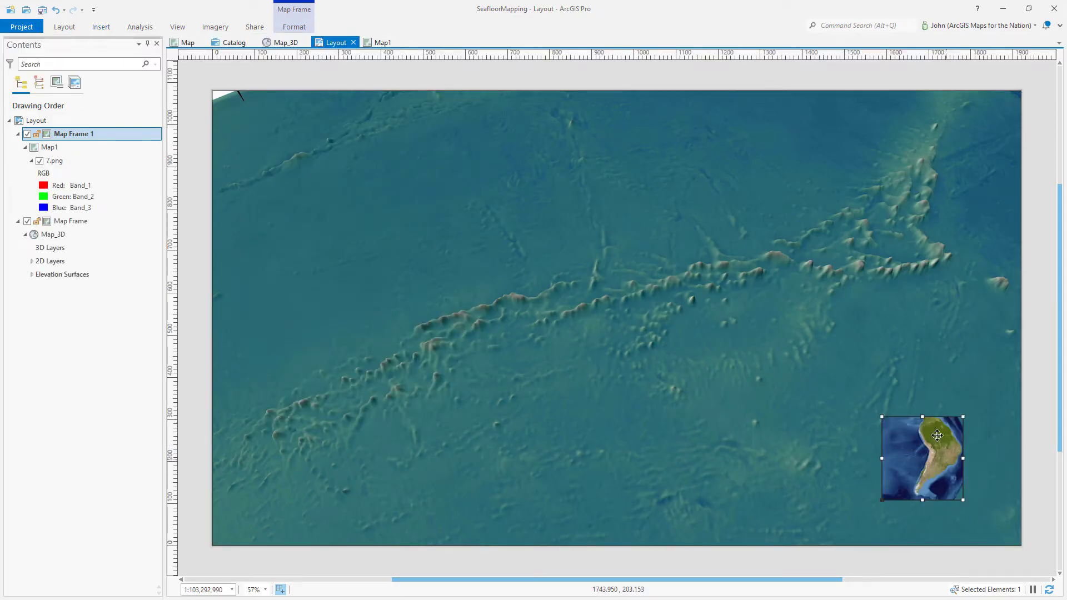
# Zoom the activated inset out to the whole globe at 1:201,698,877 and pan it west.
pyautogui.rightClick(917, 458)
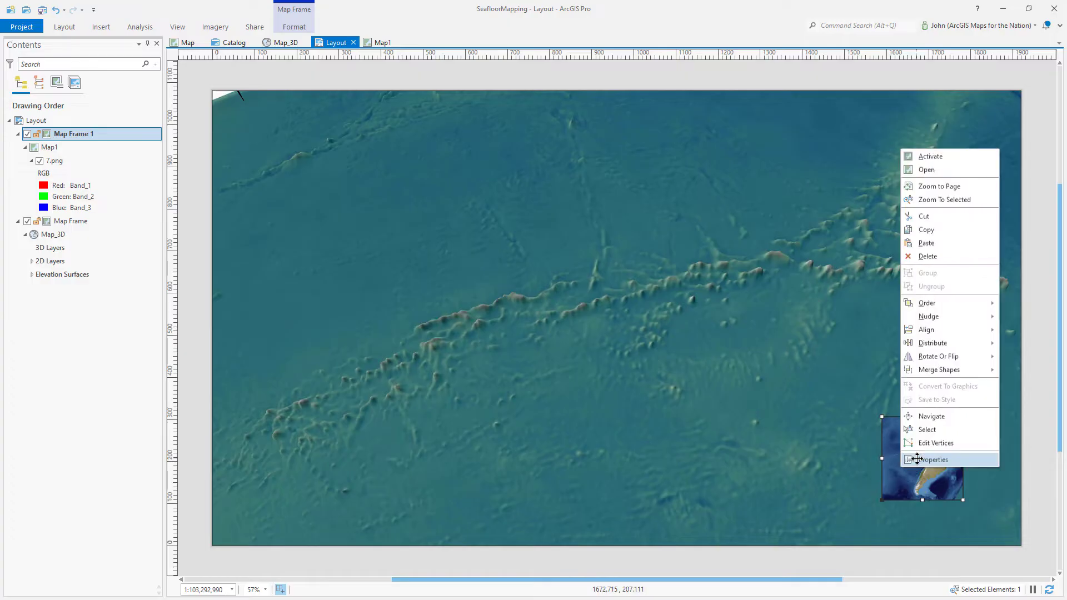
pyautogui.click(938, 160)
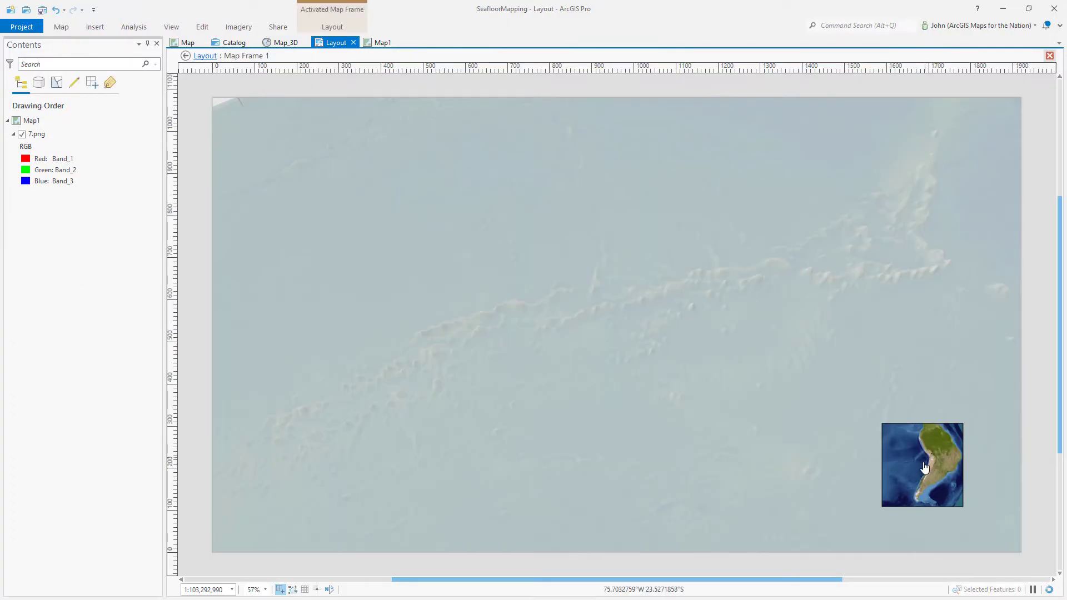
pyautogui.scroll(-5, 924, 468)
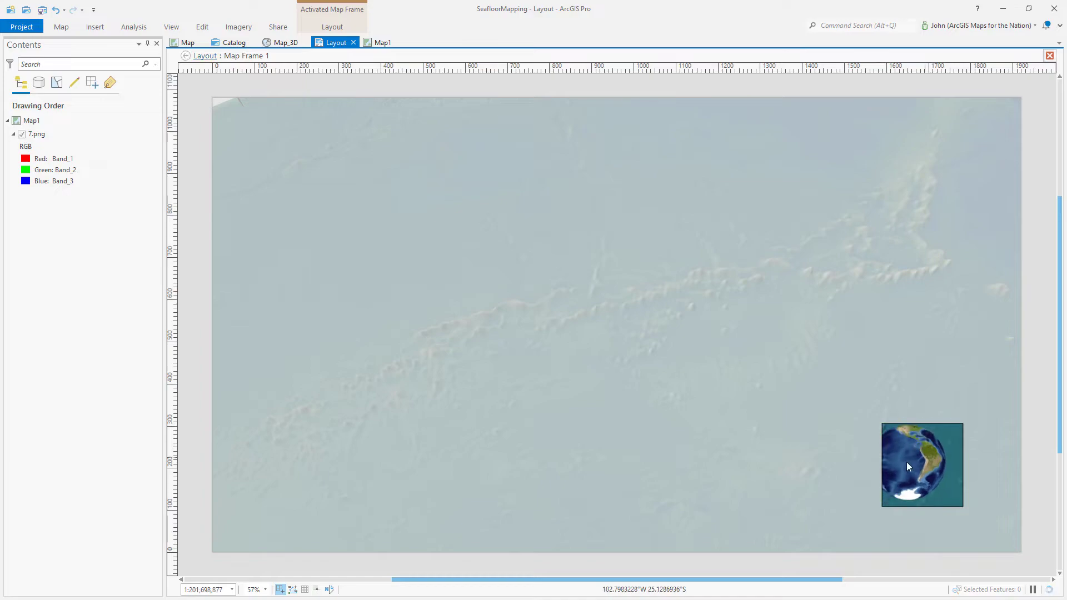
pyautogui.moveTo(911, 465); pyautogui.dragTo(918, 467)
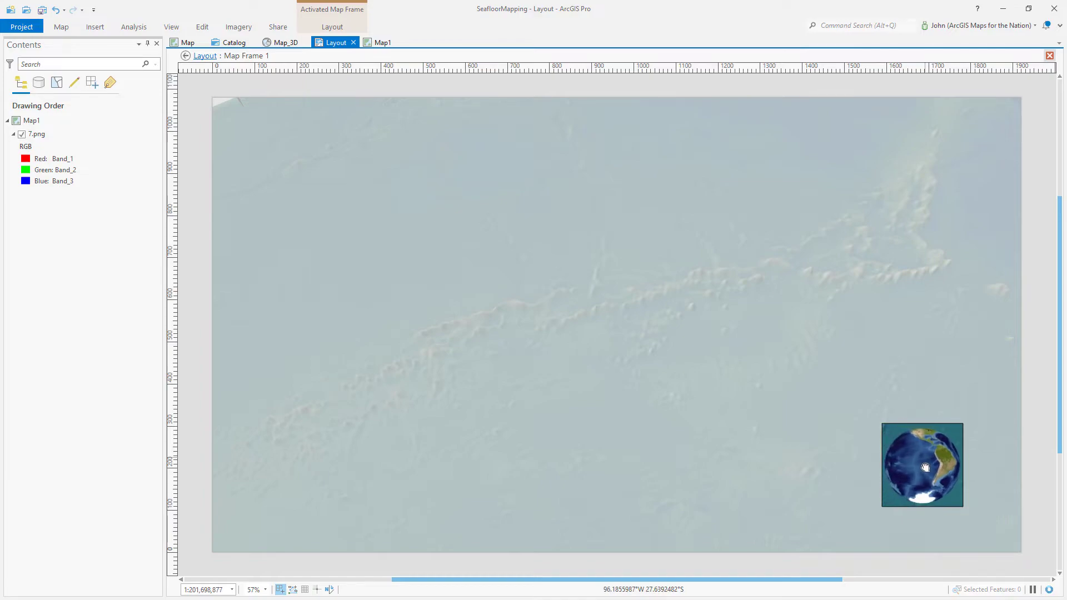
pyautogui.click(203, 56)
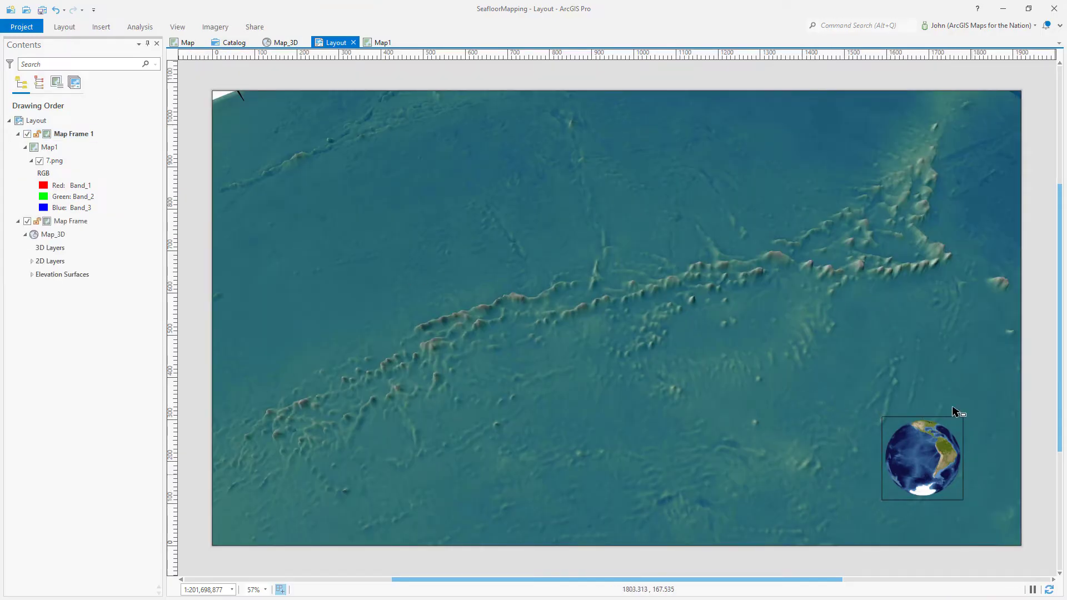
# Set Map Frame 1's border line width to 0 pt in its display properties.
pyautogui.rightClick(913, 469)
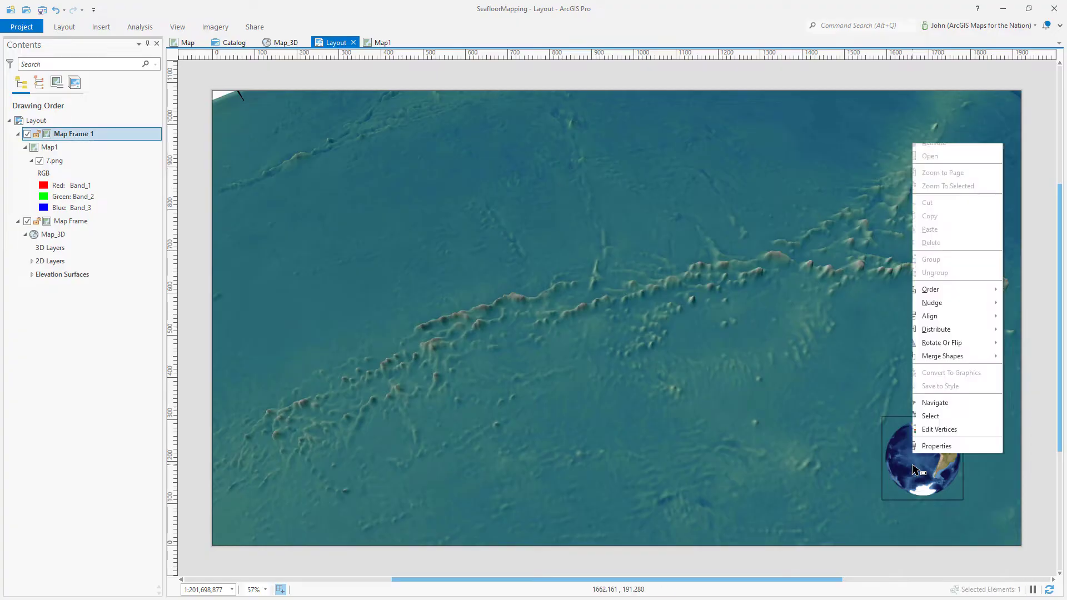
pyautogui.click(939, 448)
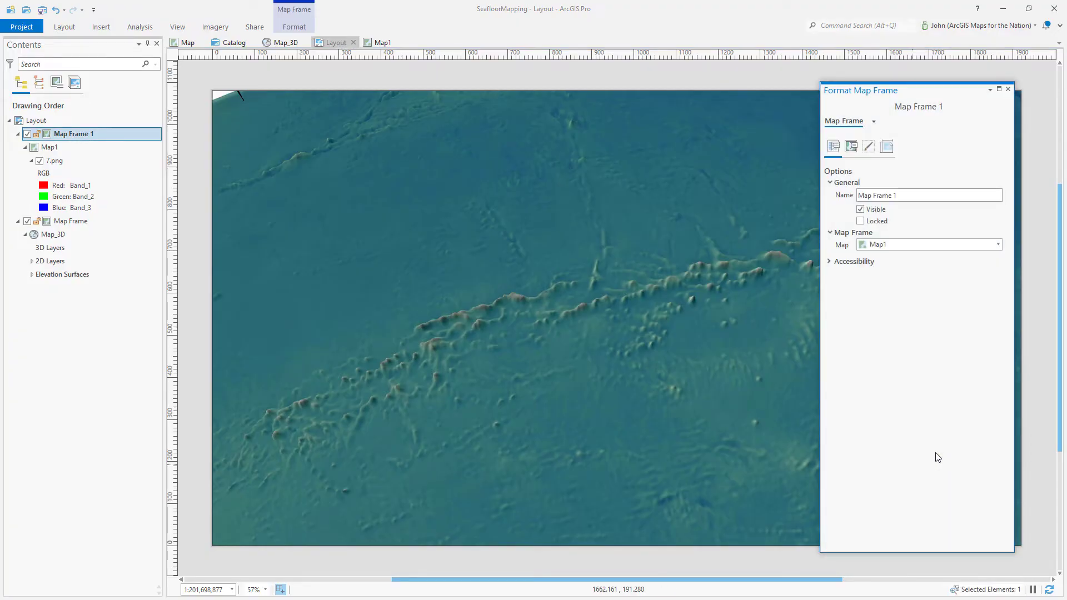
pyautogui.click(869, 147)
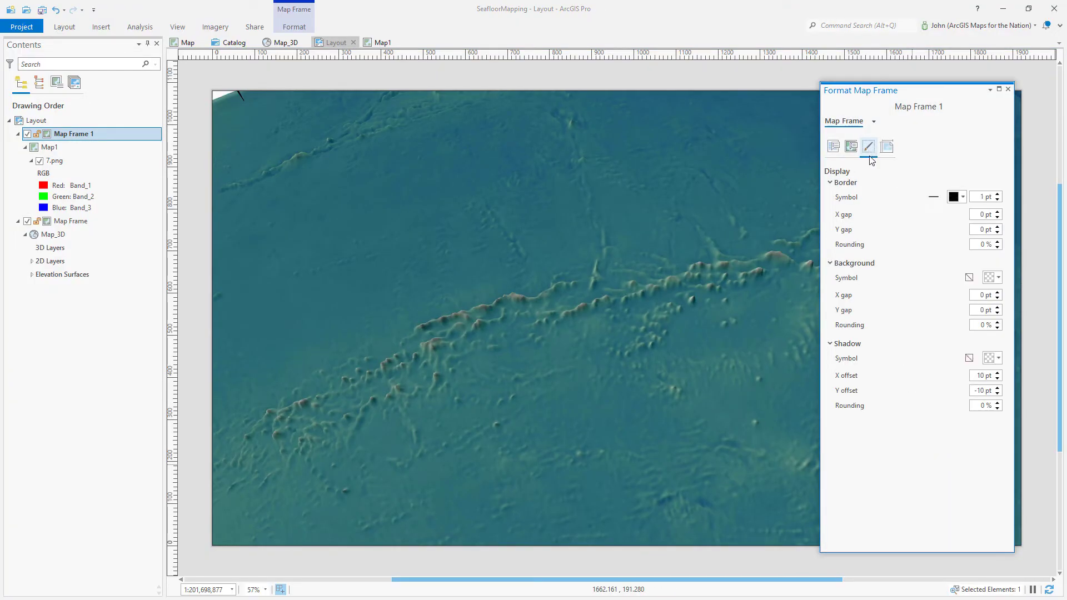
pyautogui.click(998, 201)
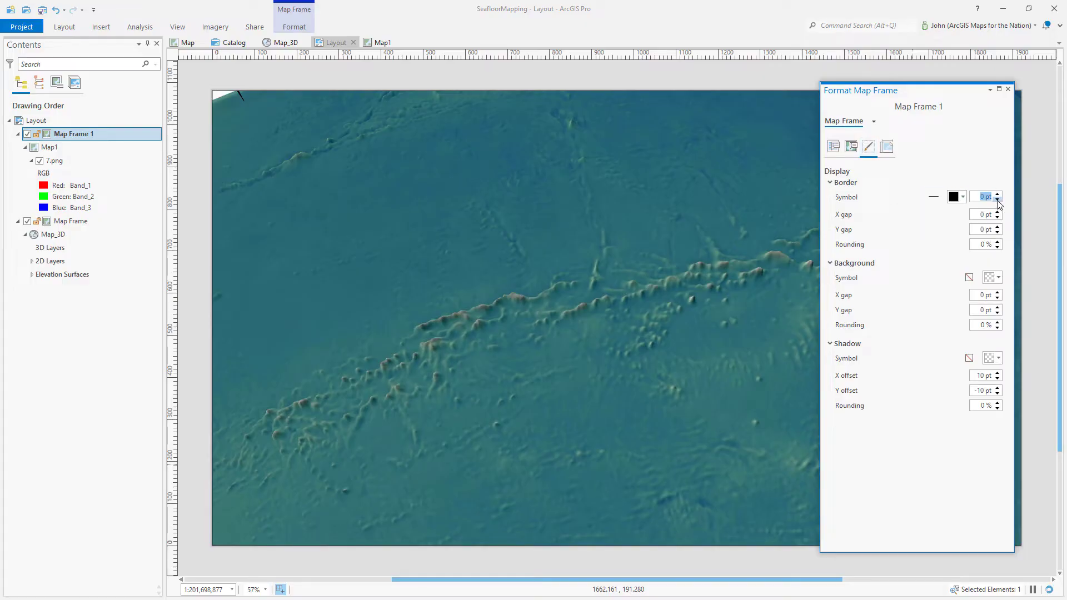
pyautogui.click(1010, 90)
pyautogui.click(1044, 183)
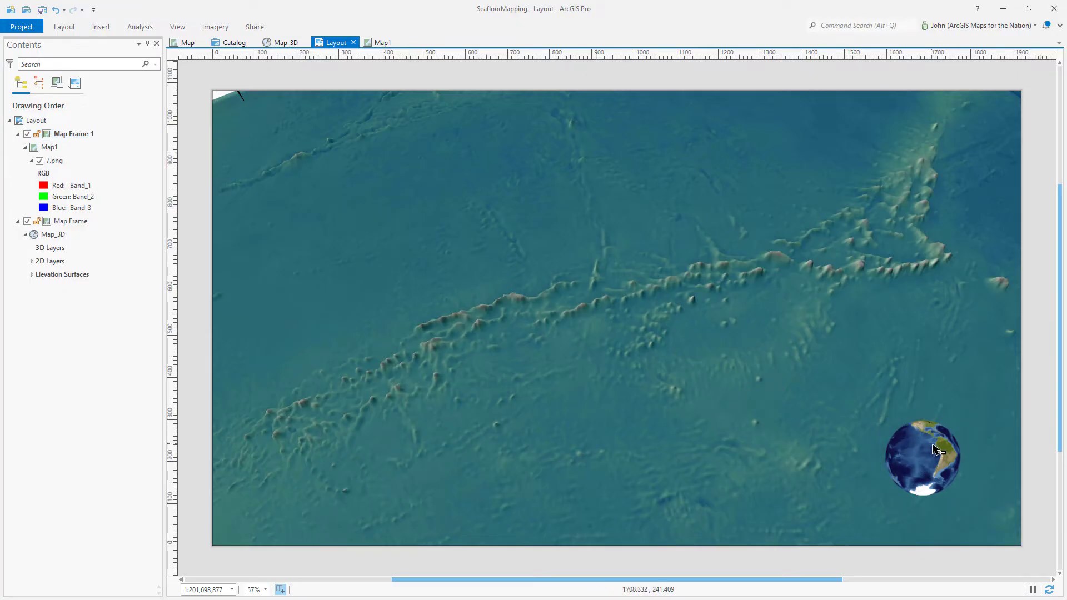
pyautogui.click(922, 456)
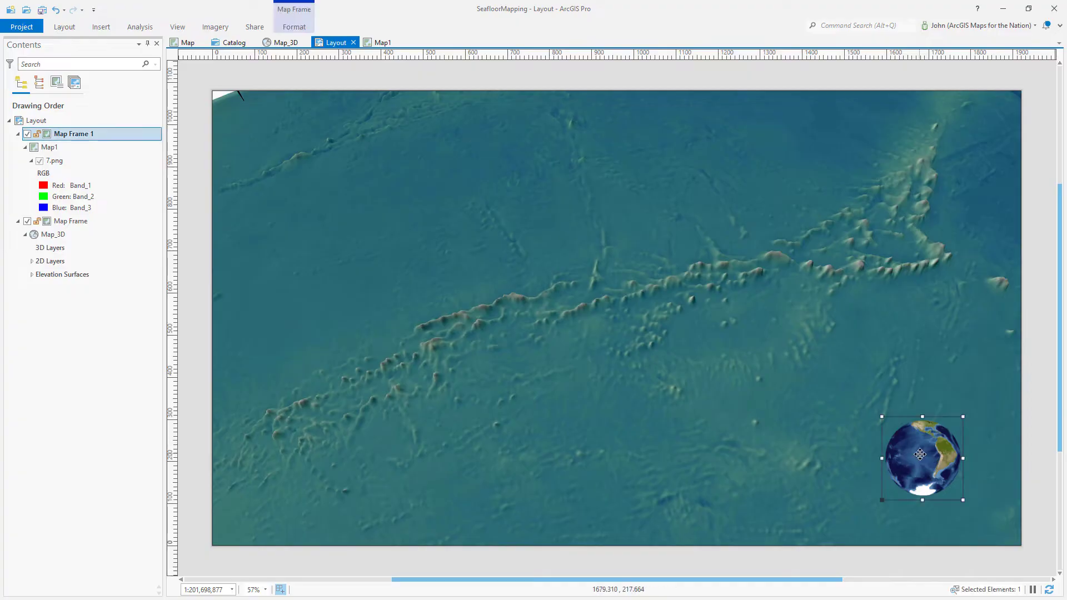
# Set the globe inset frame's rotation to 20° in its location and rotation properties.
pyautogui.rightClick(921, 455)
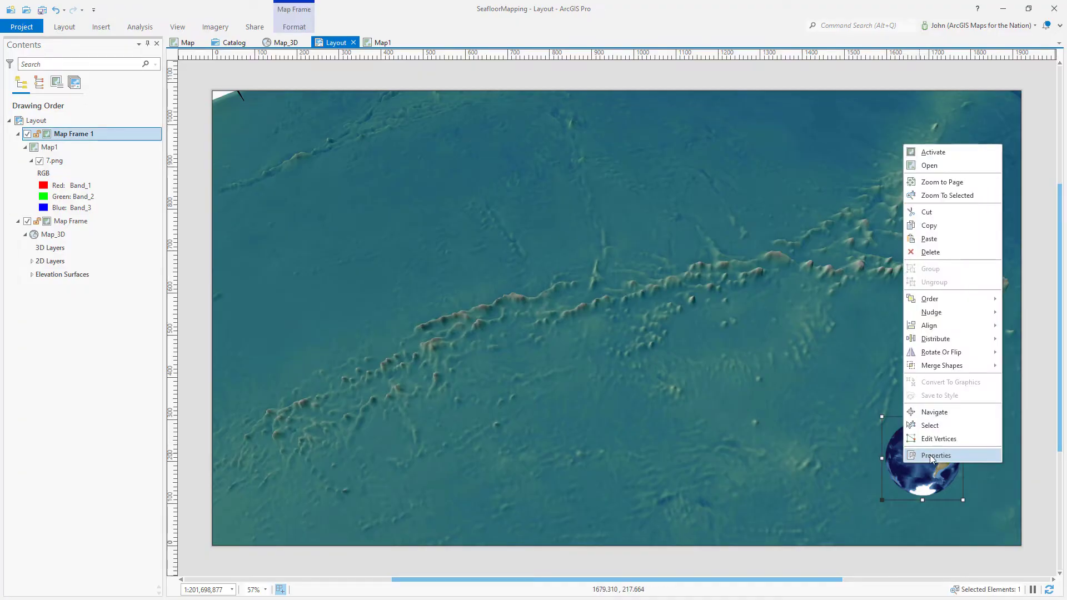
pyautogui.click(933, 456)
pyautogui.click(850, 147)
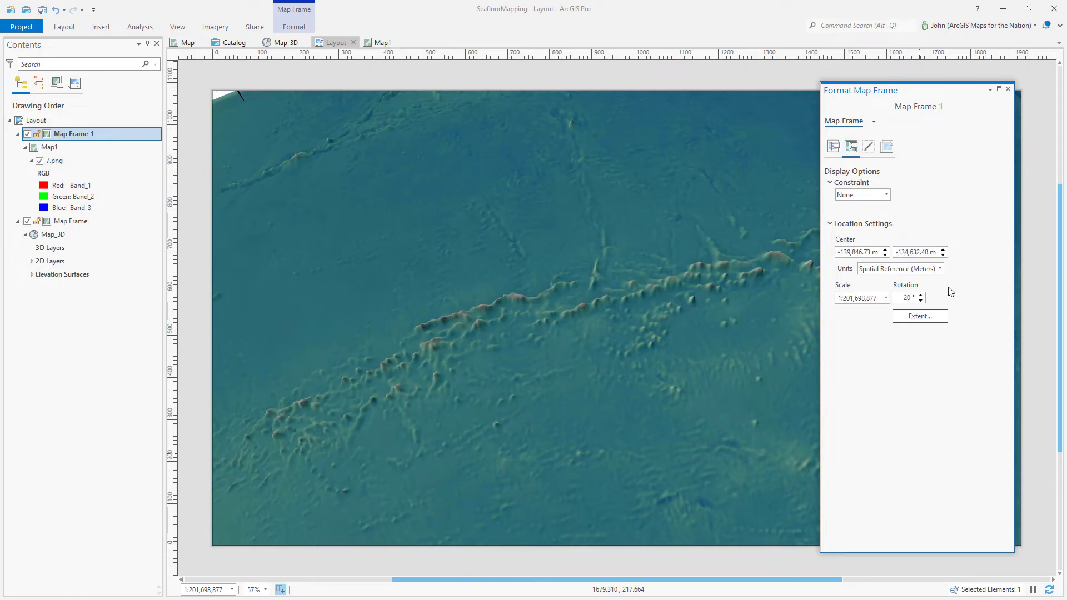
pyautogui.click(1008, 89)
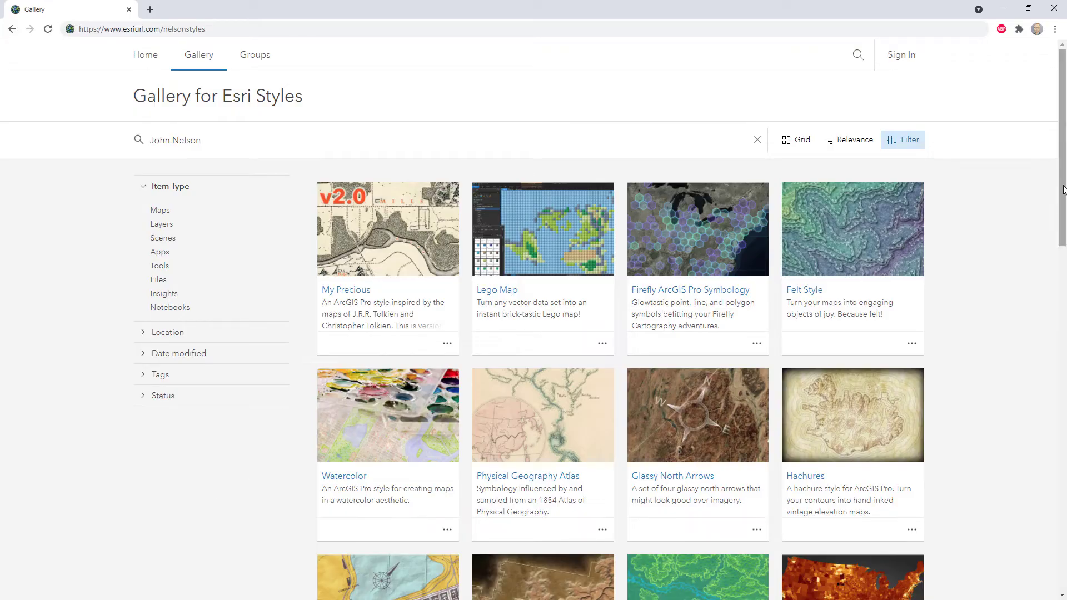
# Scroll down the Esri Styles gallery and download the Glassy North Arrows style.
pyautogui.moveTo(1062, 190); pyautogui.dragTo(1064, 255)
pyautogui.moveTo(694, 239)
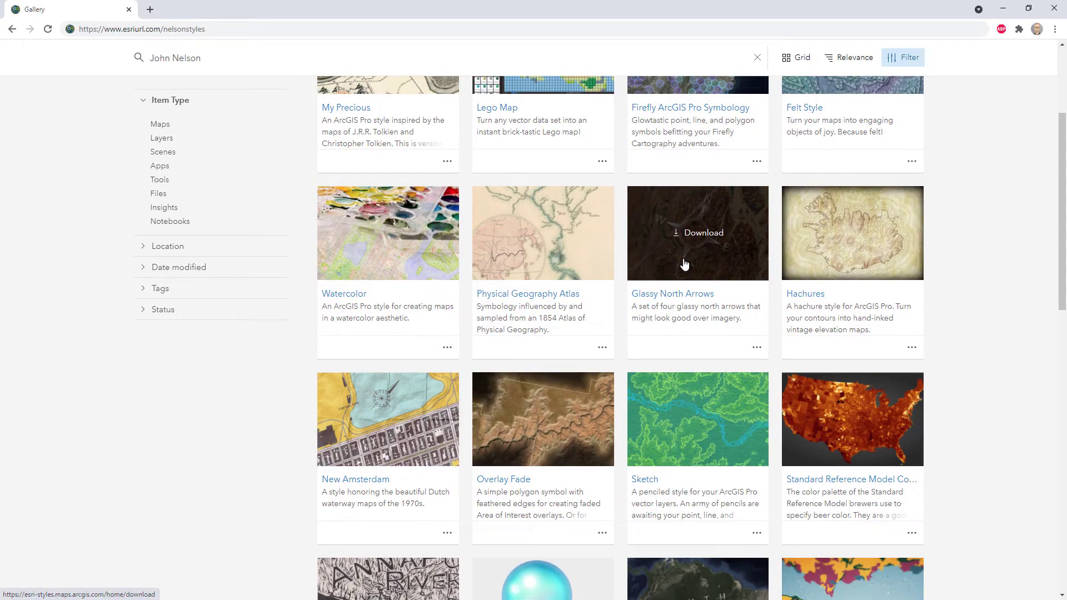
pyautogui.click(703, 234)
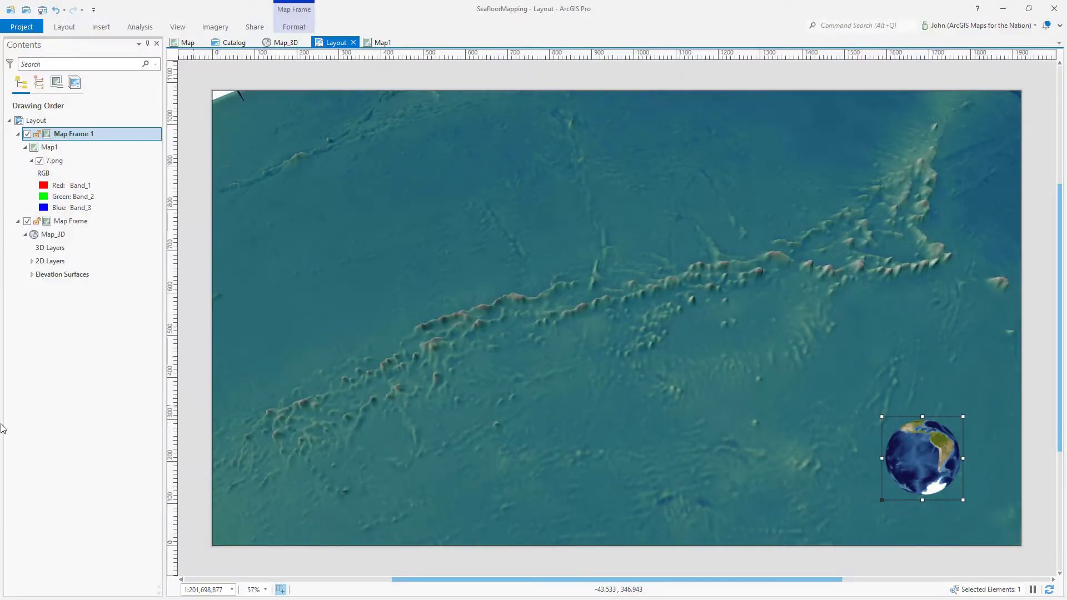
# Add the GlassyNorthArrows style file from Downloads to the project's Styles and return to the layout.
pyautogui.click(229, 43)
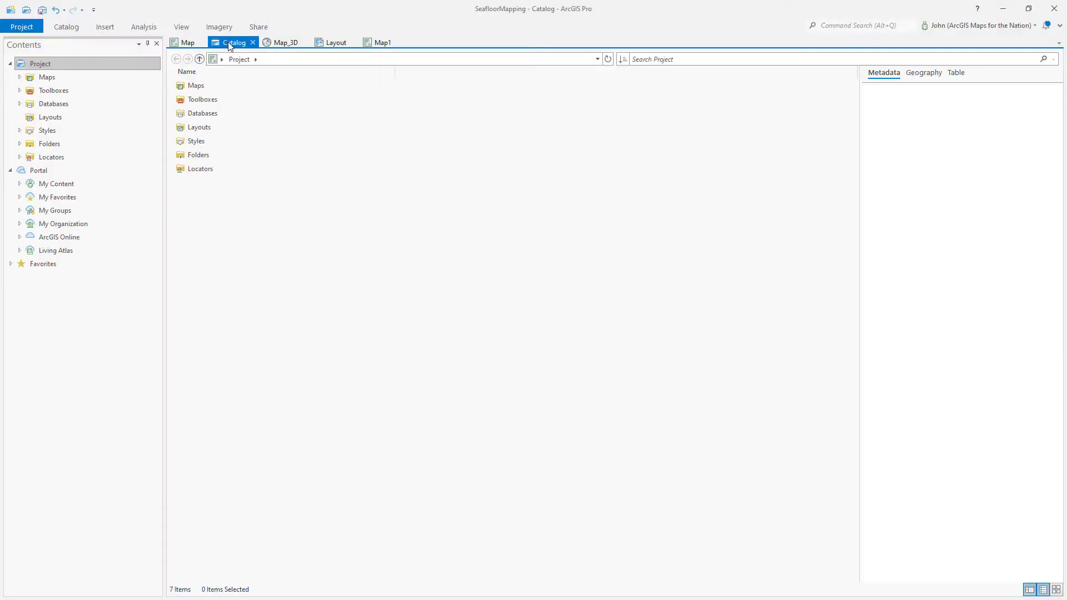
pyautogui.doubleClick(209, 143)
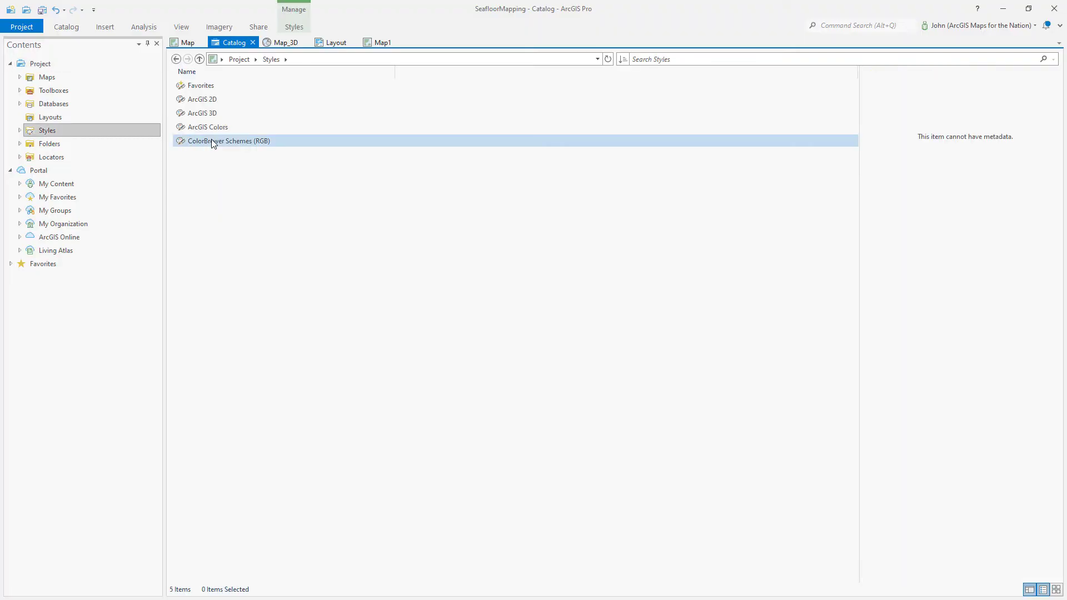
pyautogui.rightClick(212, 184)
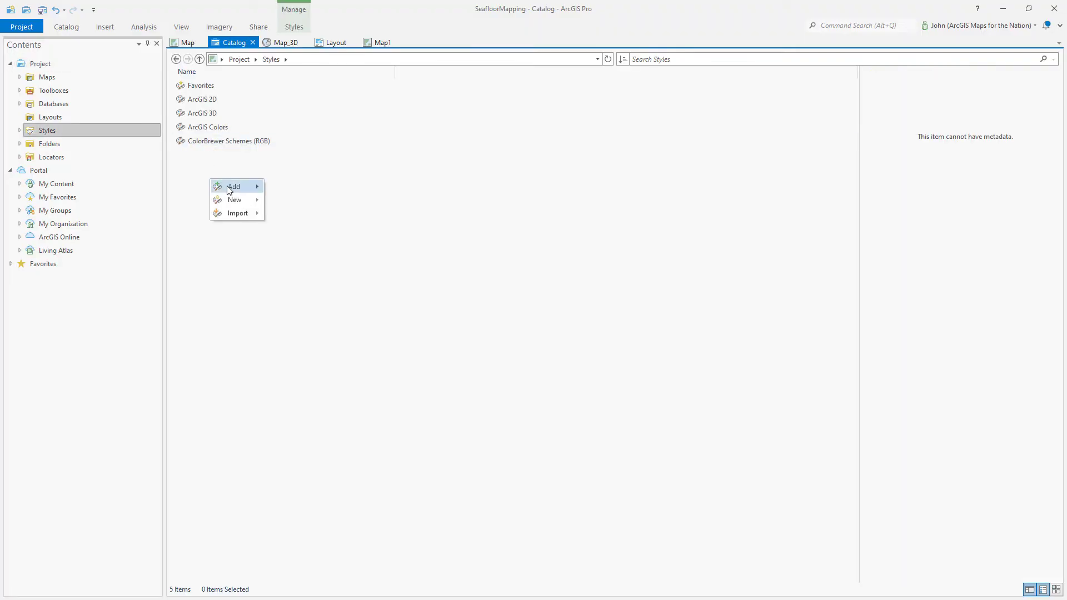
pyautogui.moveTo(229, 188)
pyautogui.click(286, 188)
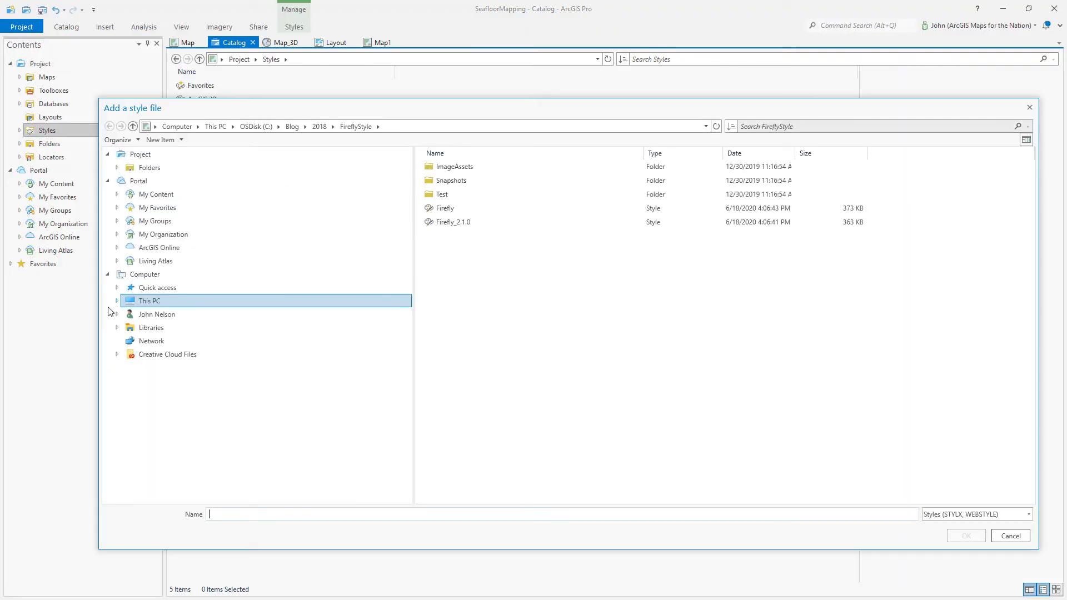
pyautogui.click(117, 302)
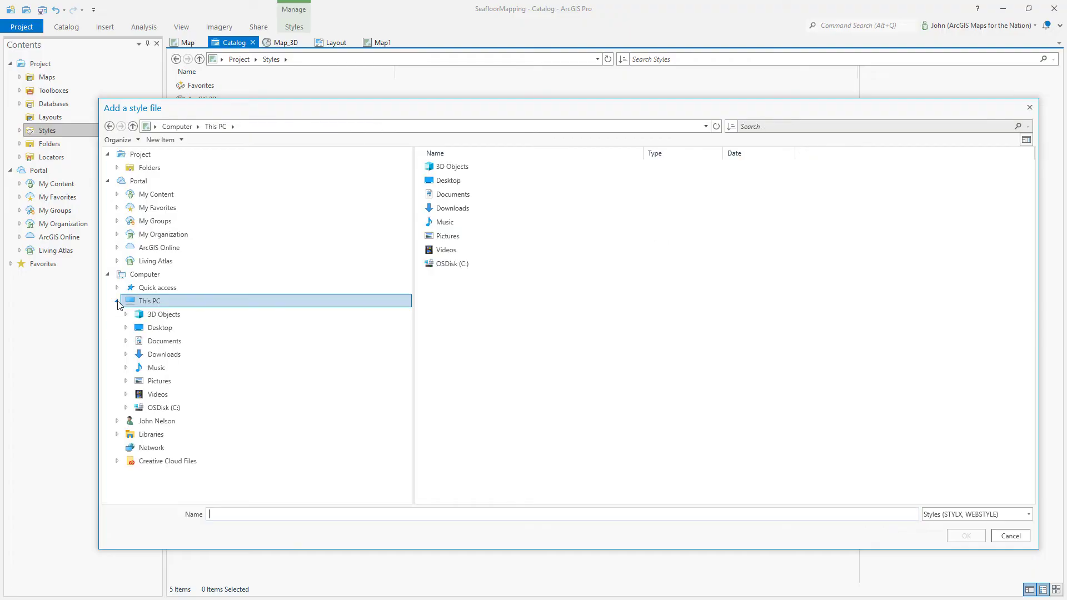
pyautogui.click(172, 356)
pyautogui.click(469, 167)
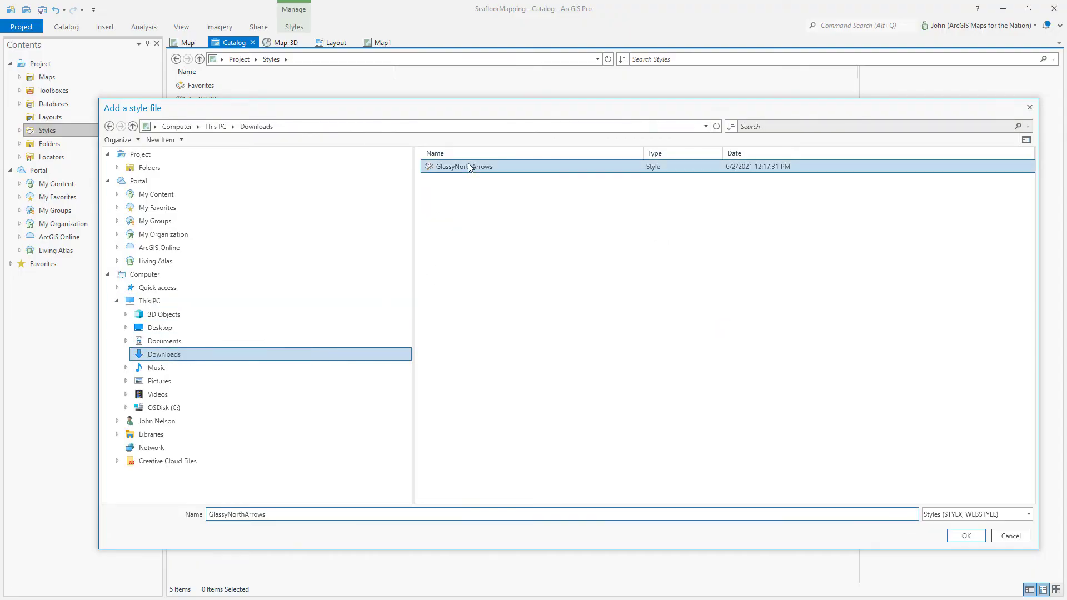
pyautogui.click(966, 536)
pyautogui.click(331, 42)
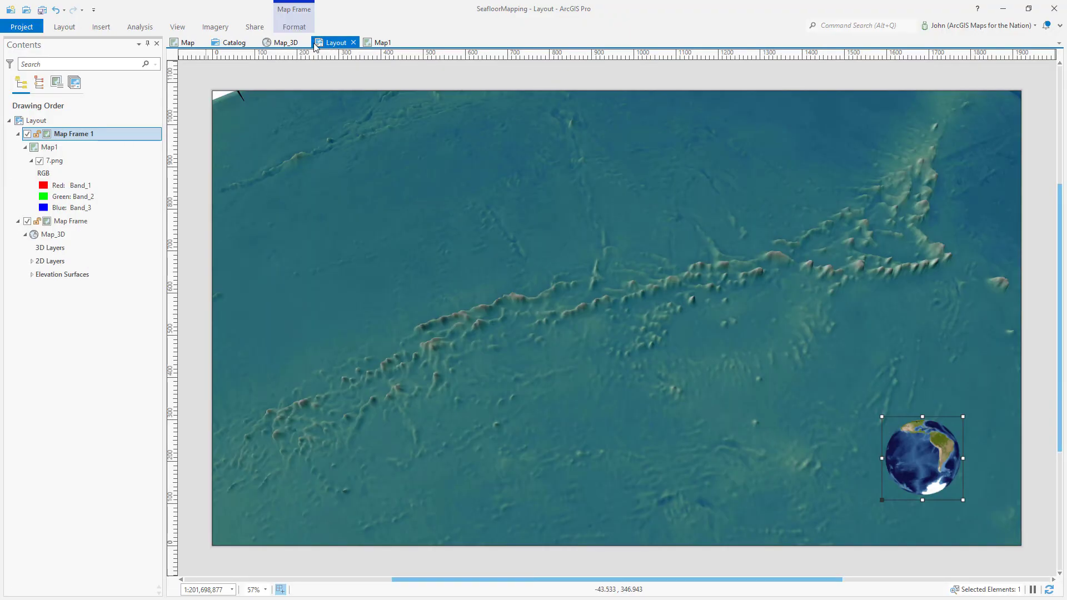
# Insert an N-signia north arrow near the lower-left corner of the seafloor map.
pyautogui.click(101, 29)
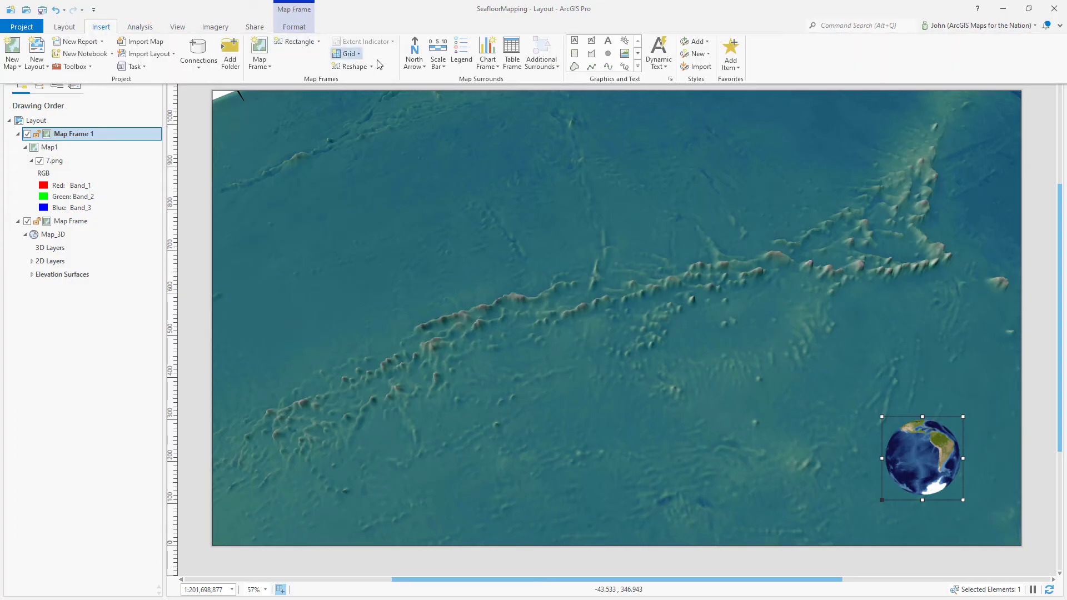
pyautogui.click(415, 58)
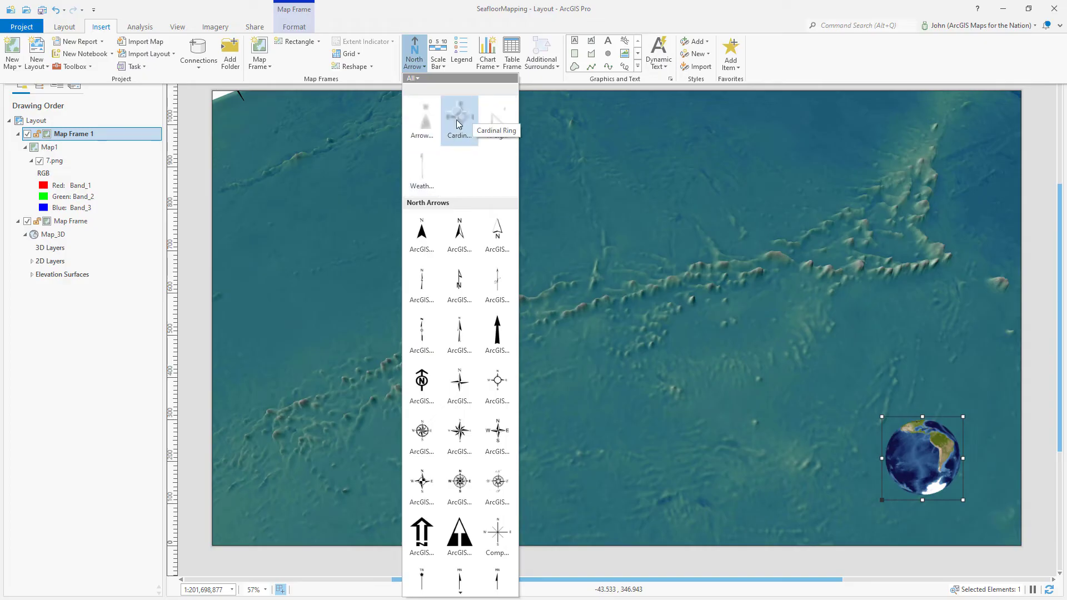
pyautogui.click(496, 120)
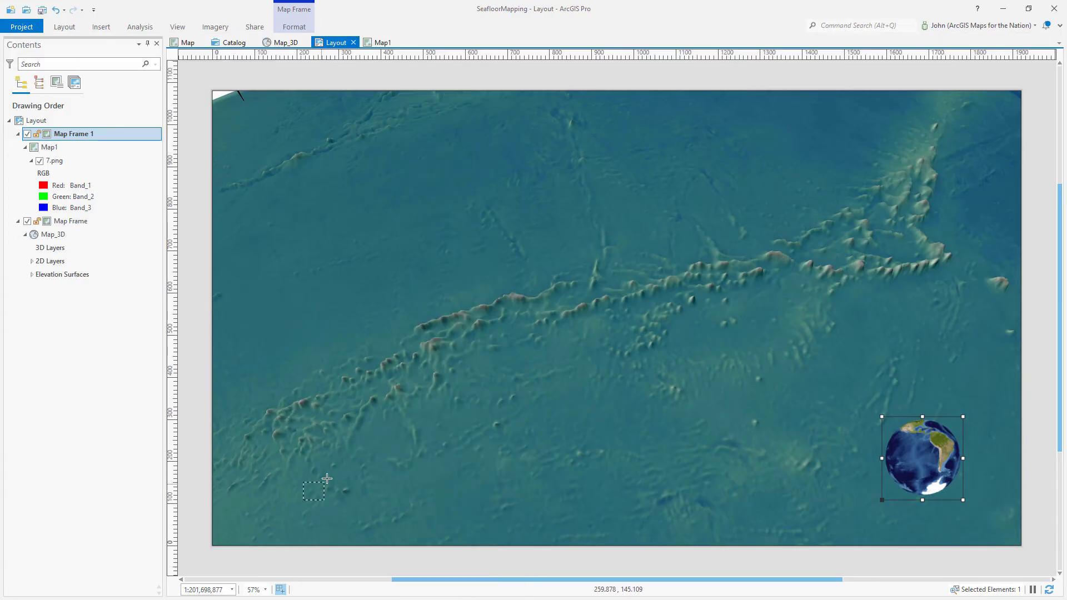
pyautogui.moveTo(329, 475)
pyautogui.mouseDown()
pyautogui.moveTo(383, 407)
pyautogui.moveTo(344, 422)
pyautogui.moveTo(345, 447)
pyautogui.moveTo(328, 466)
pyautogui.mouseUp()
pyautogui.click(191, 470)
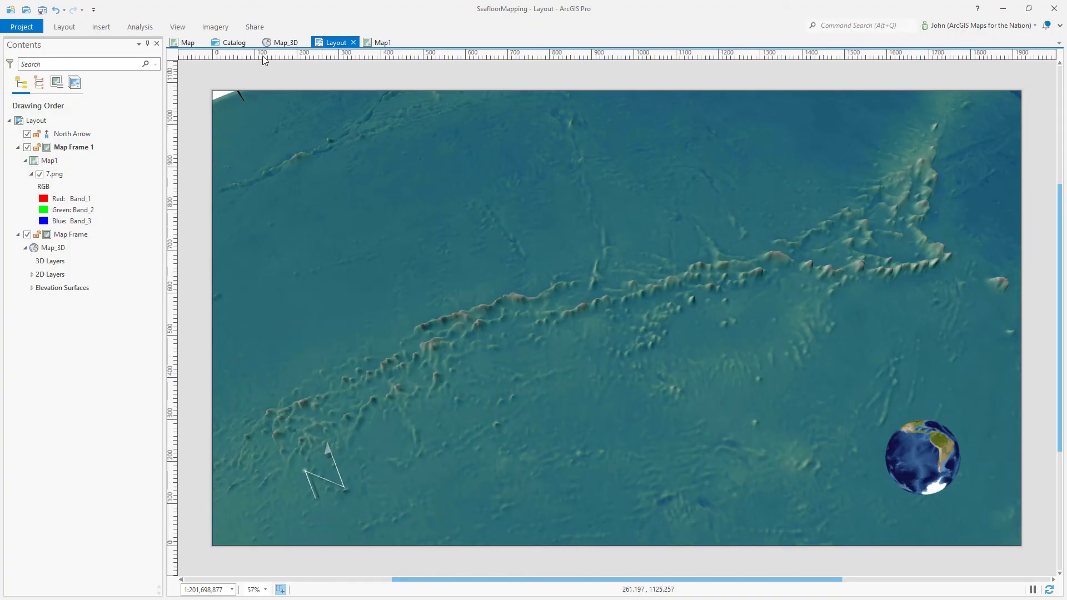
# Draw a rectangle graphic on the globe inset off western South America and widen it.
pyautogui.click(101, 27)
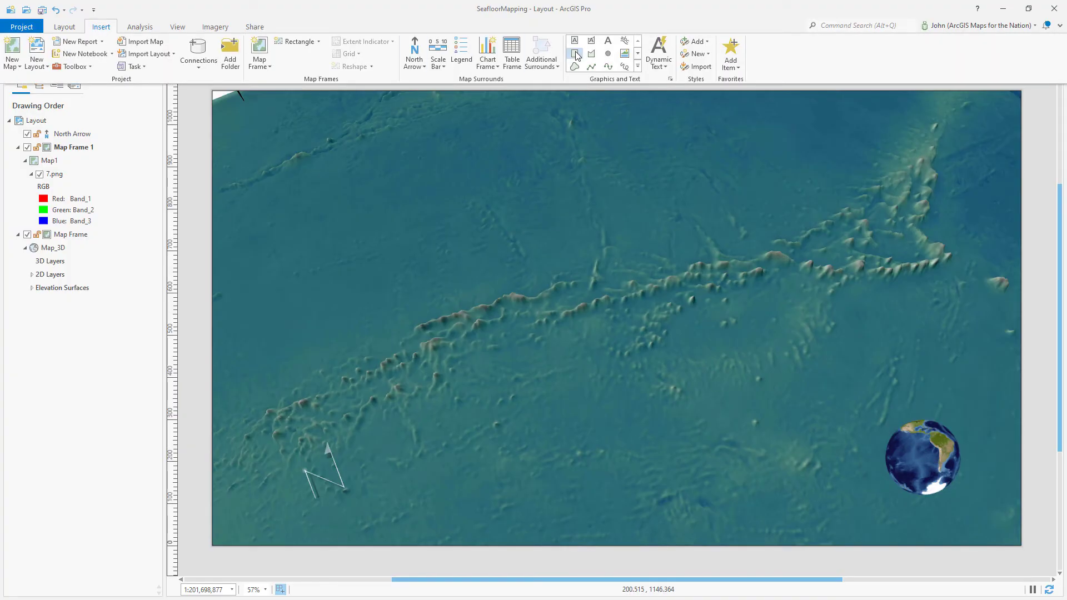
pyautogui.click(622, 13)
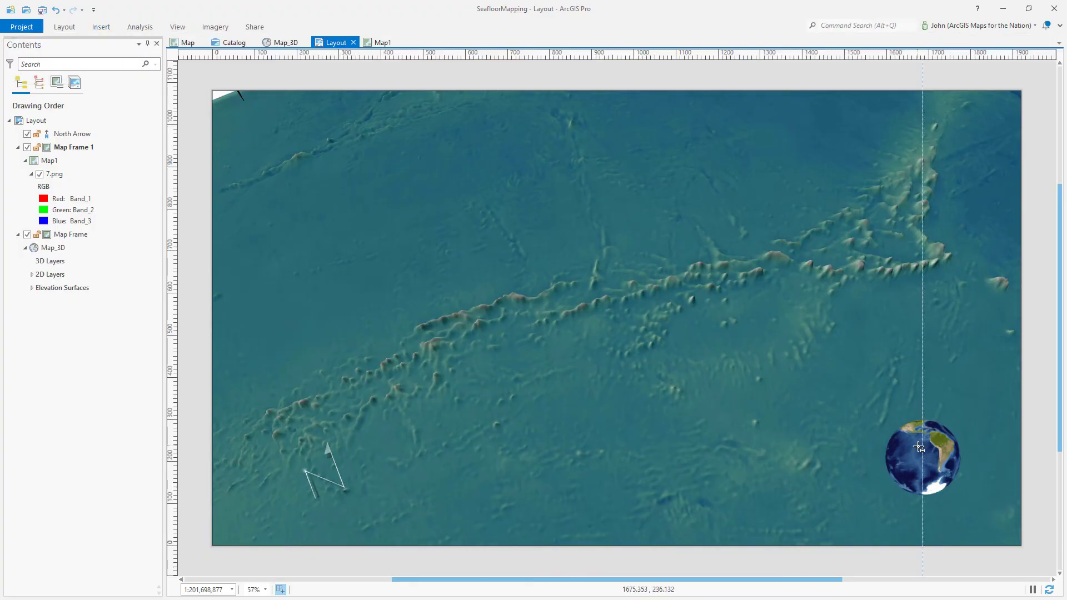
pyautogui.moveTo(923, 447); pyautogui.dragTo(940, 458)
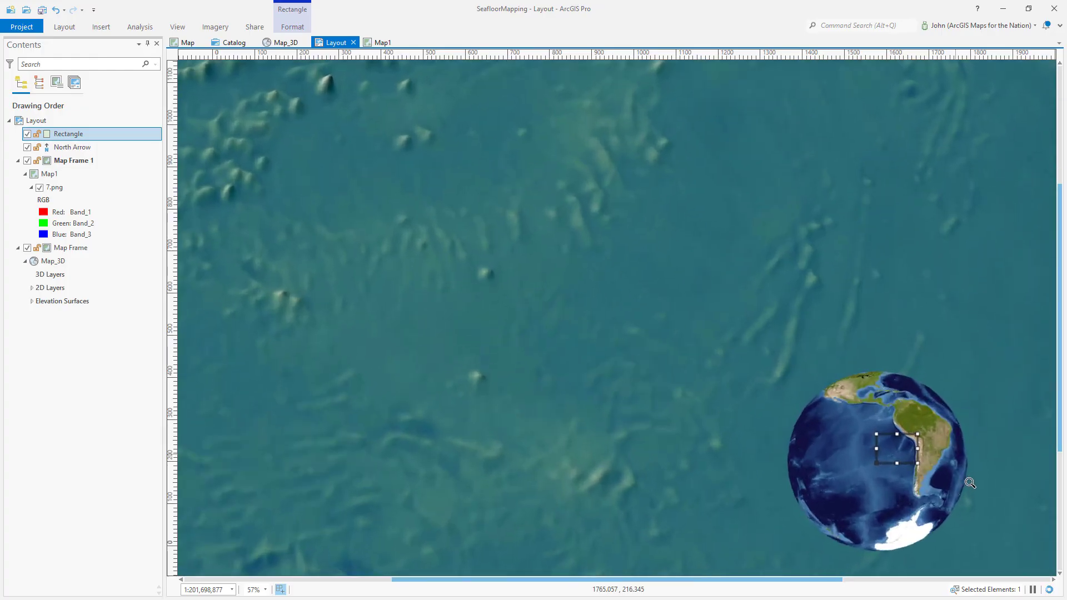
pyautogui.scroll(5, 976, 494)
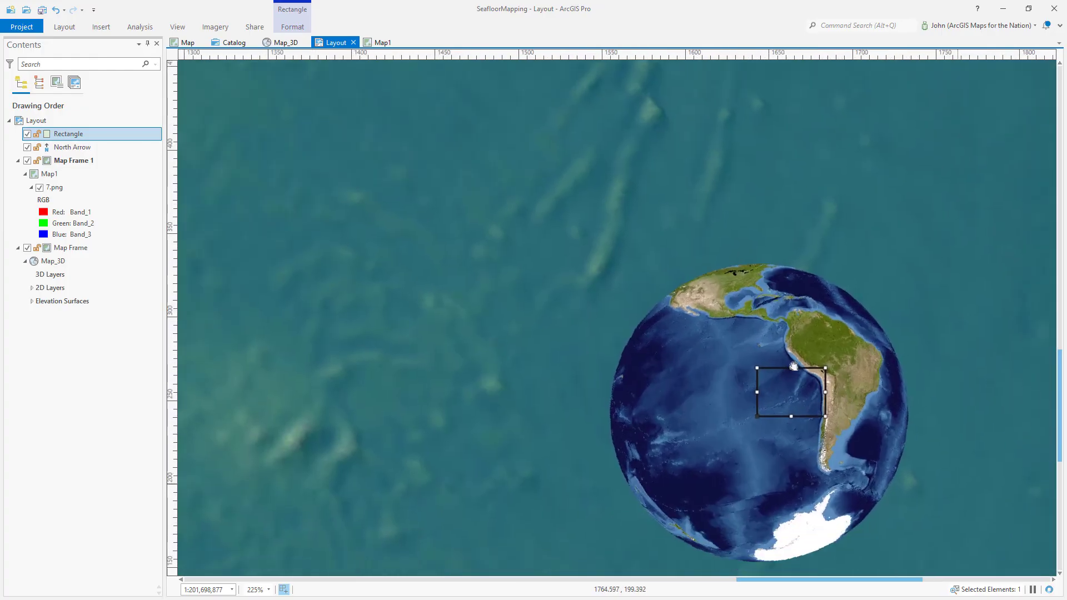
pyautogui.scroll(-2, 713, 330)
pyautogui.moveTo(630, 305)
pyautogui.mouseDown()
pyautogui.moveTo(619, 307)
pyautogui.moveTo(638, 315)
pyautogui.mouseUp()
# Give the rectangle a white outline in its symbol properties.
pyautogui.rightClick(636, 315)
pyautogui.click(663, 305)
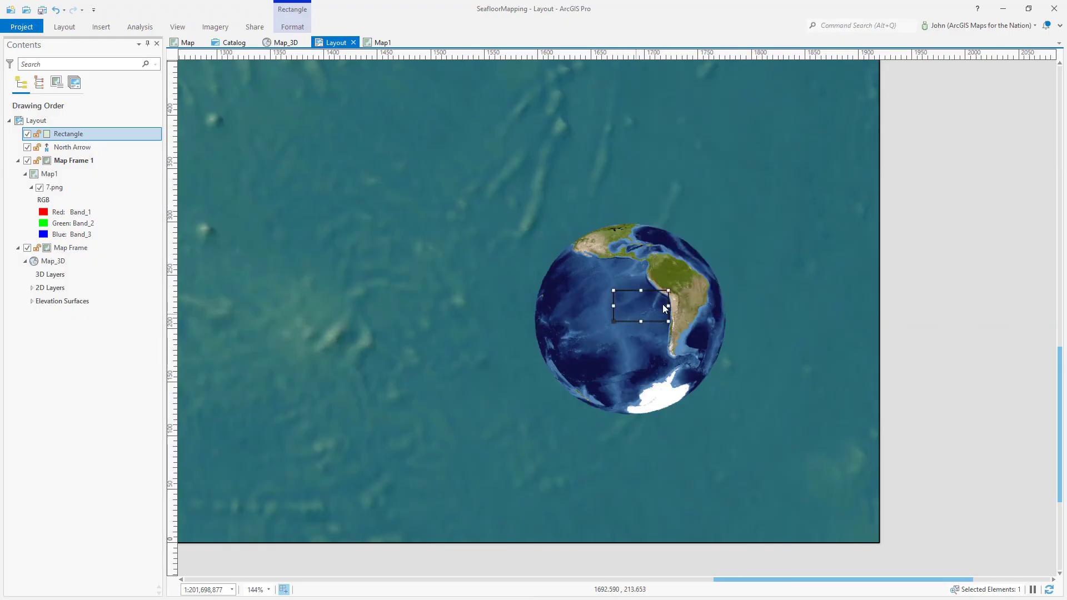
pyautogui.click(874, 122)
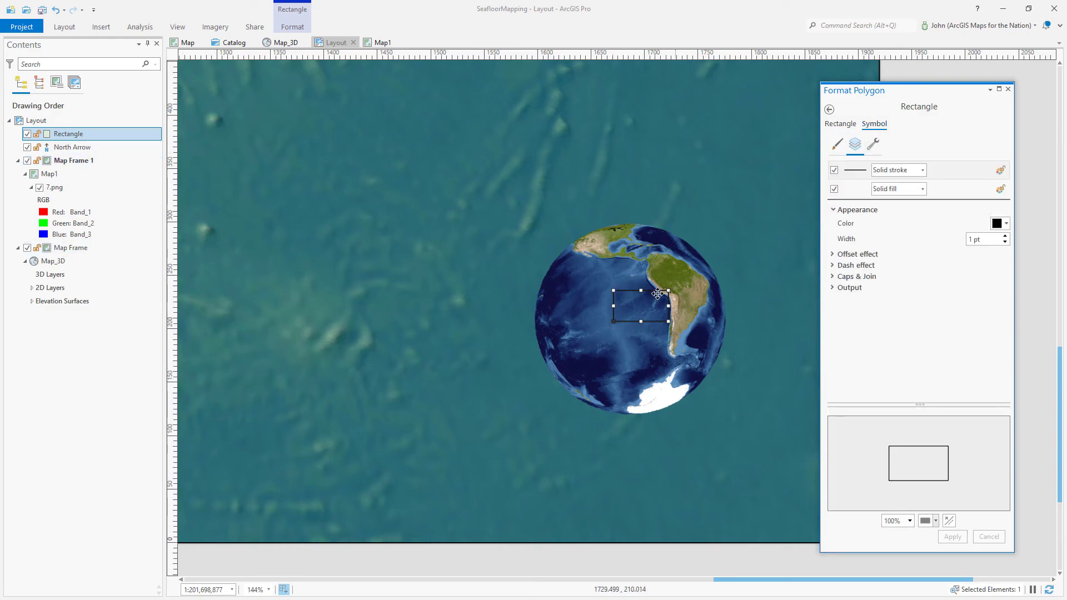
pyautogui.click(939, 166)
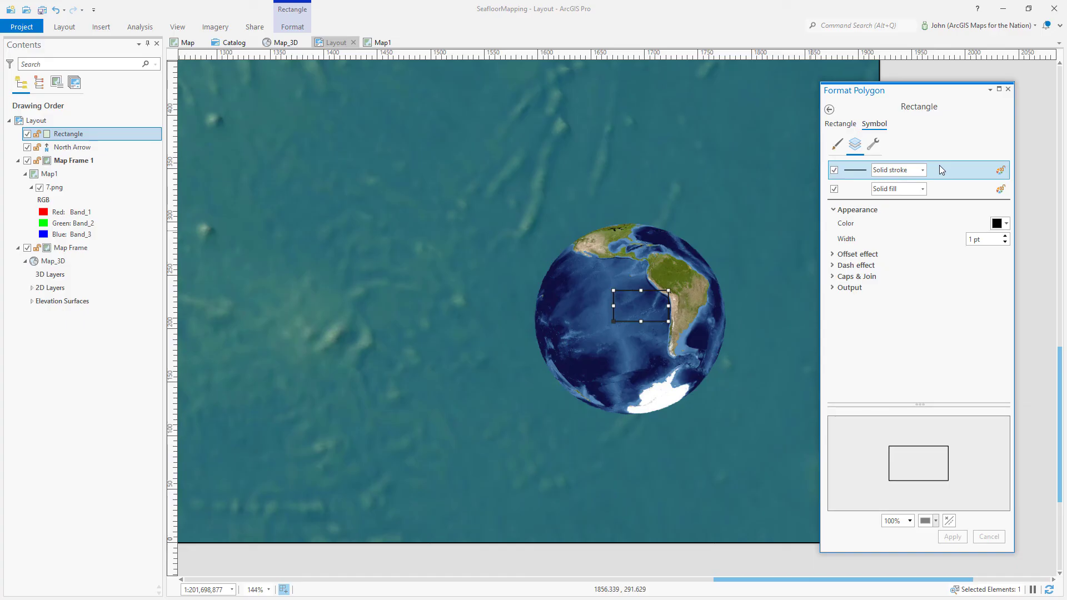
pyautogui.click(998, 225)
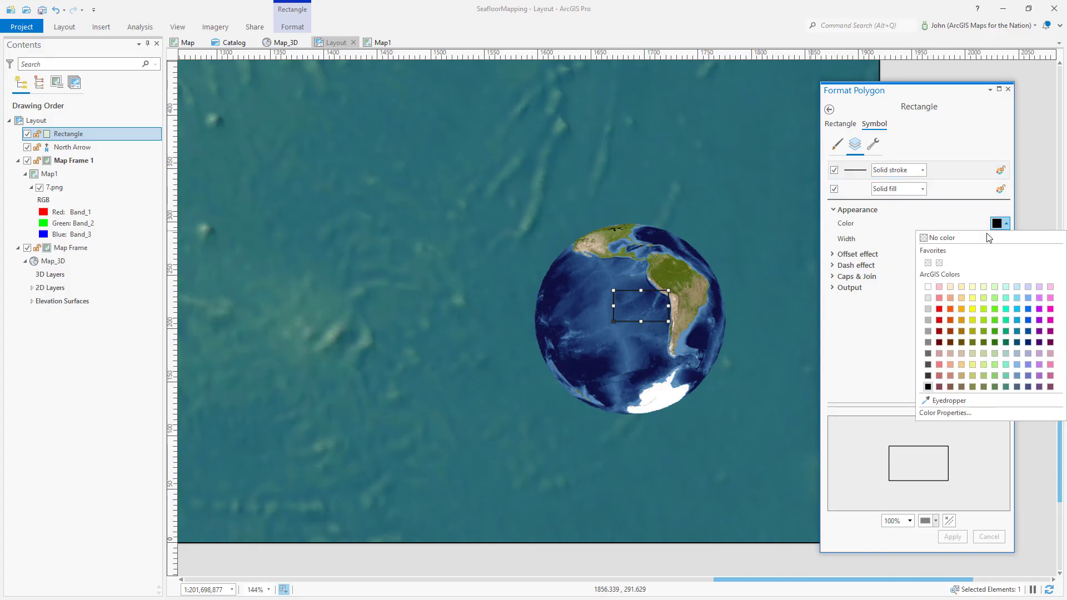
pyautogui.click(927, 286)
# Change the rectangle's fill to a Linear, Continuous gradient fill.
pyautogui.click(925, 188)
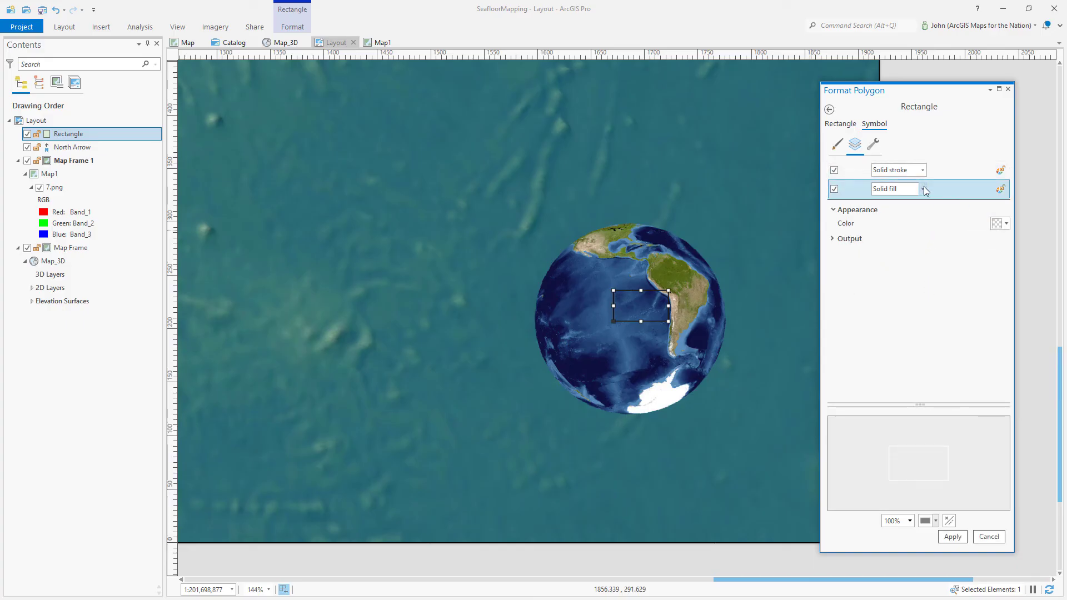
pyautogui.click(923, 188)
pyautogui.click(908, 222)
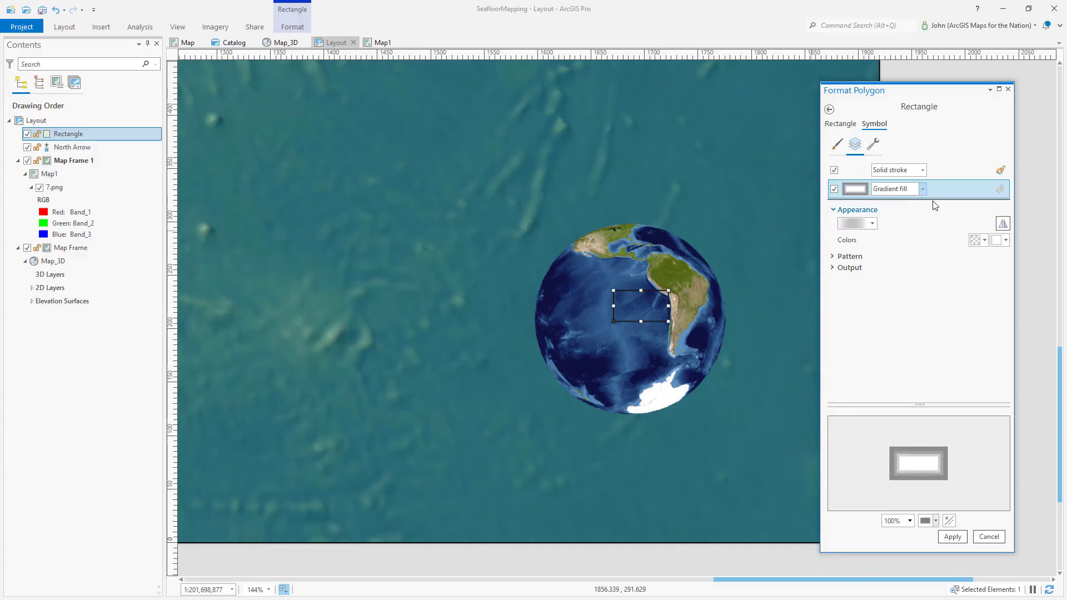
pyautogui.click(838, 257)
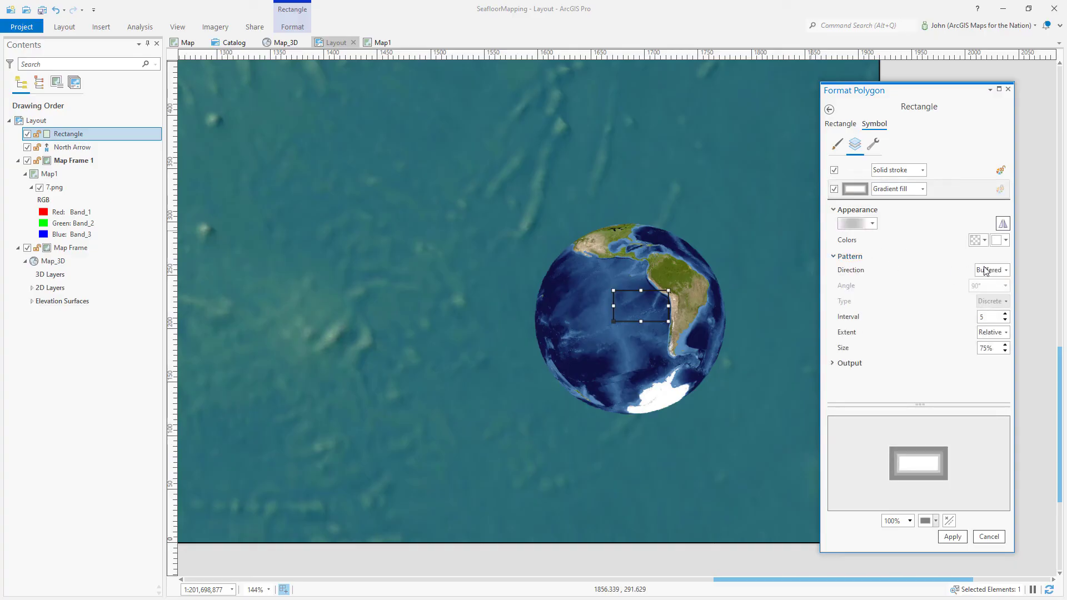
pyautogui.click(989, 271)
pyautogui.click(987, 283)
pyautogui.click(994, 301)
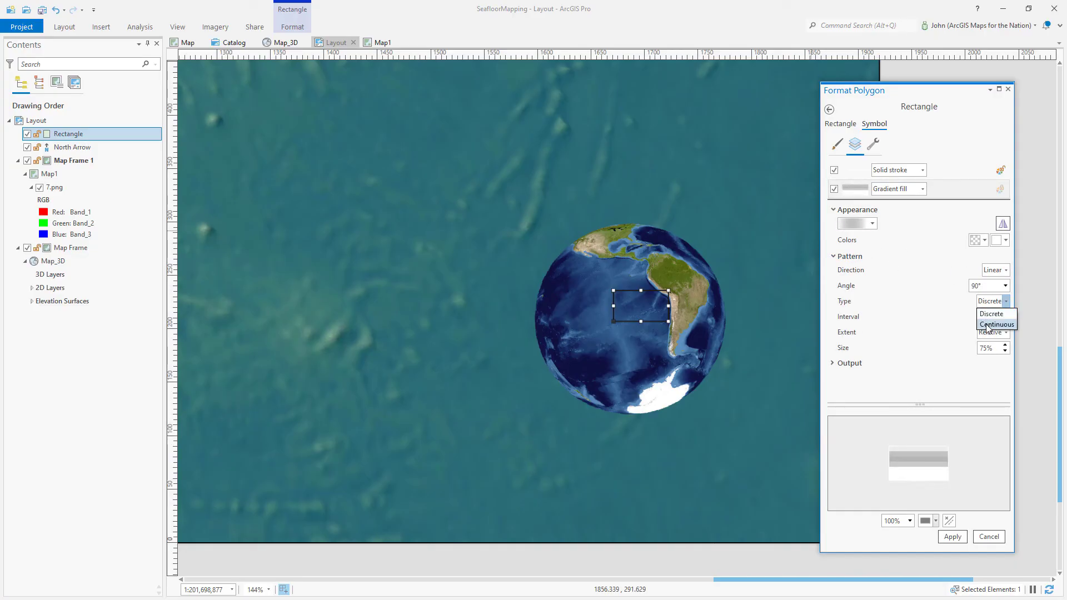
pyautogui.click(989, 325)
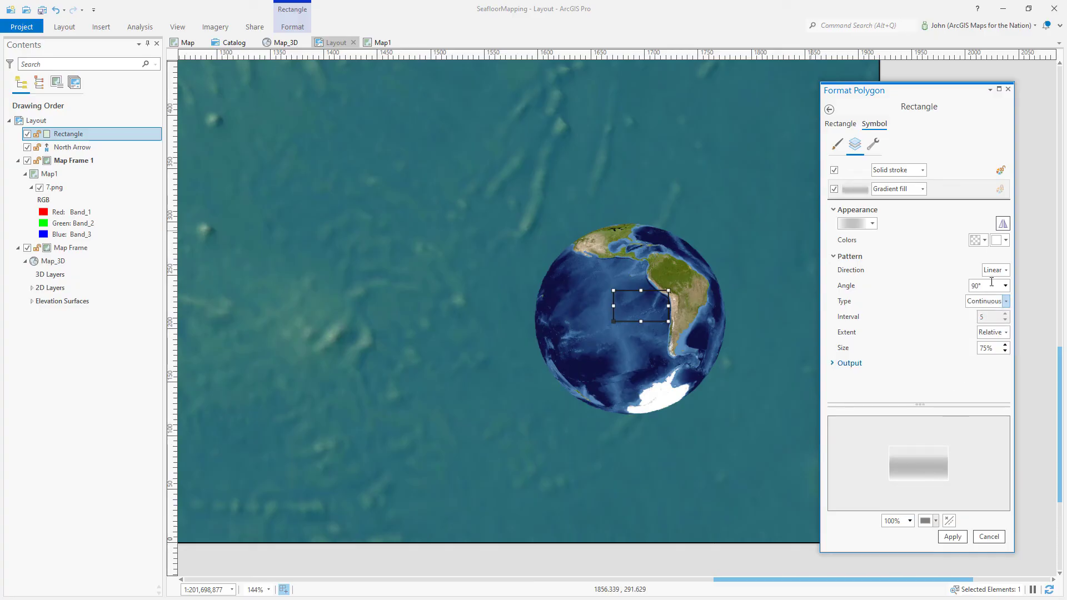
# Set the first gradient colour to white and apply the fill.
pyautogui.click(978, 240)
pyautogui.click(930, 305)
pyautogui.click(978, 242)
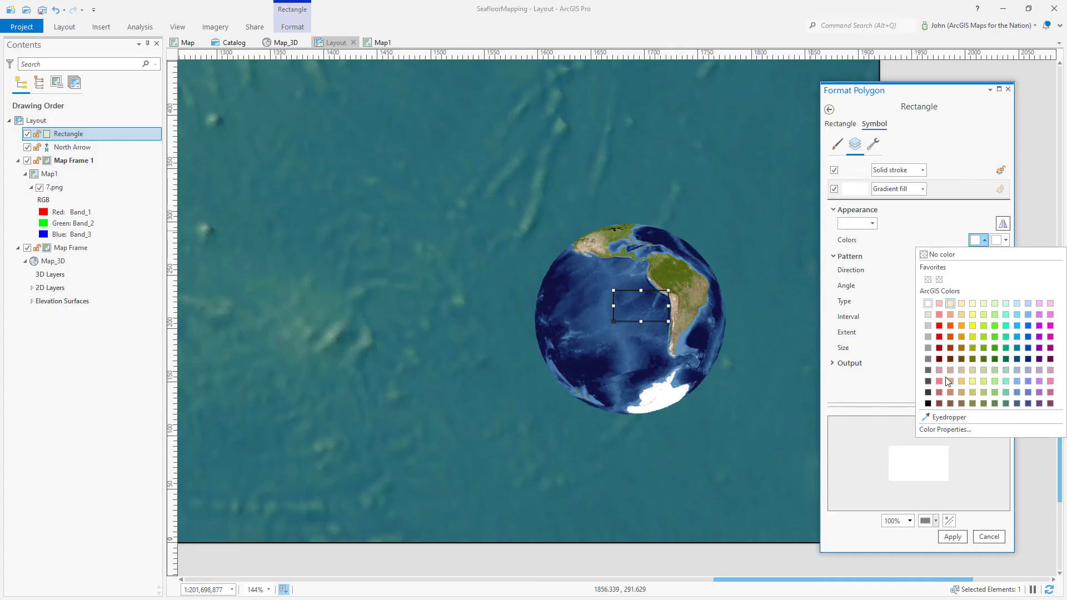
pyautogui.click(946, 430)
pyautogui.click(989, 403)
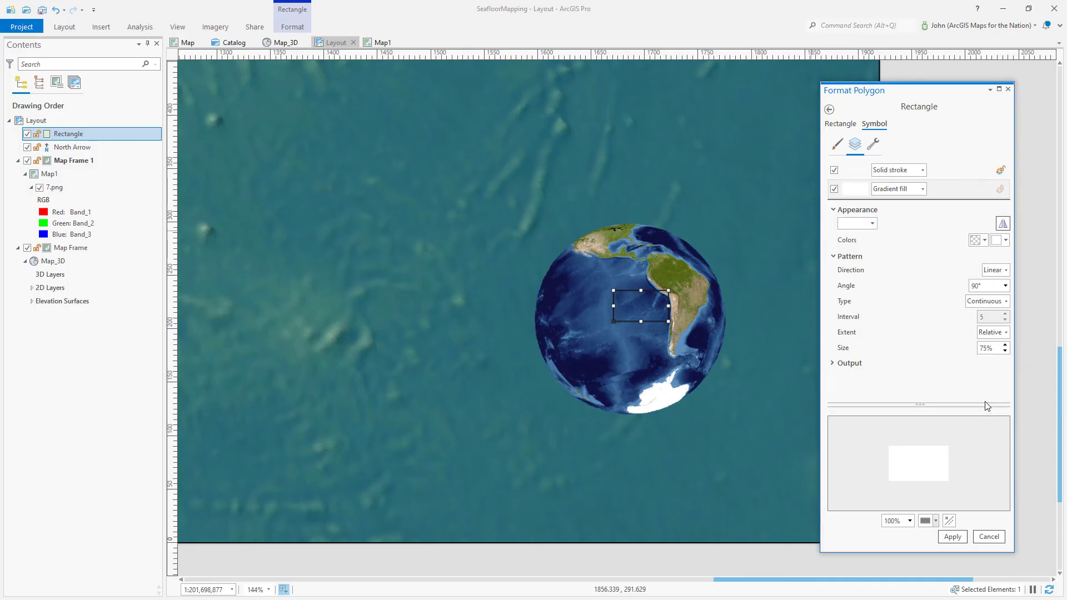
pyautogui.click(953, 537)
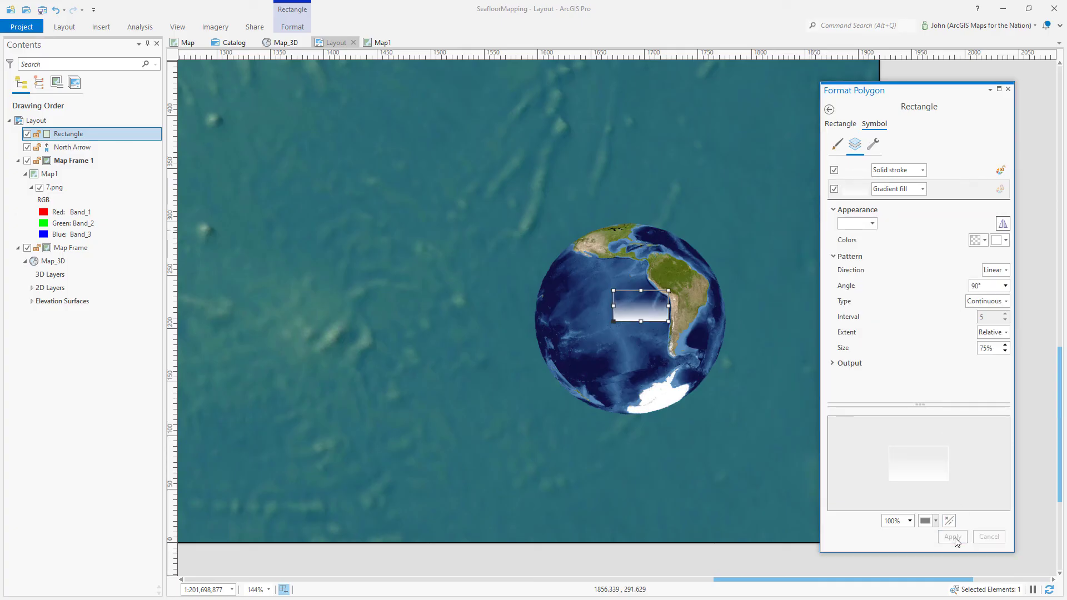
# Flip the gradient colours, give the first colour 50% transparency, and apply.
pyautogui.click(1003, 227)
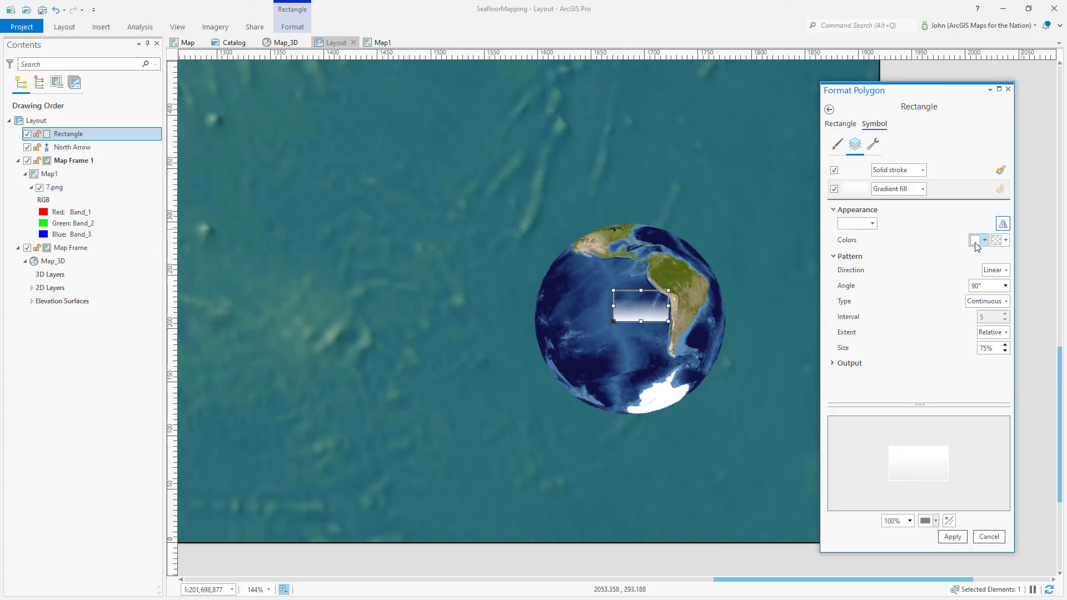
pyautogui.click(982, 240)
pyautogui.click(948, 430)
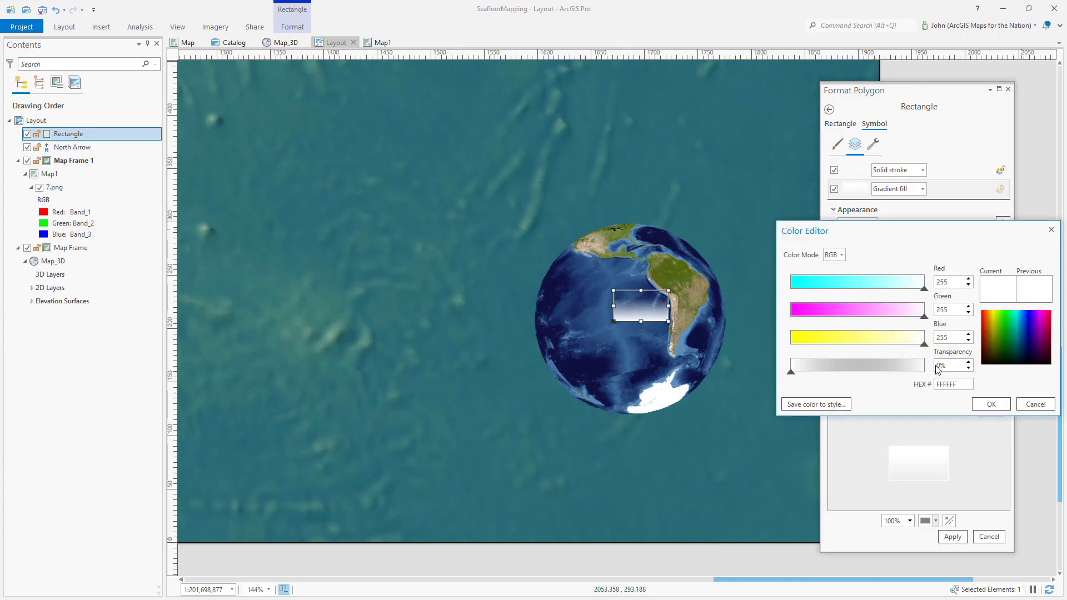
pyautogui.press('Tab')
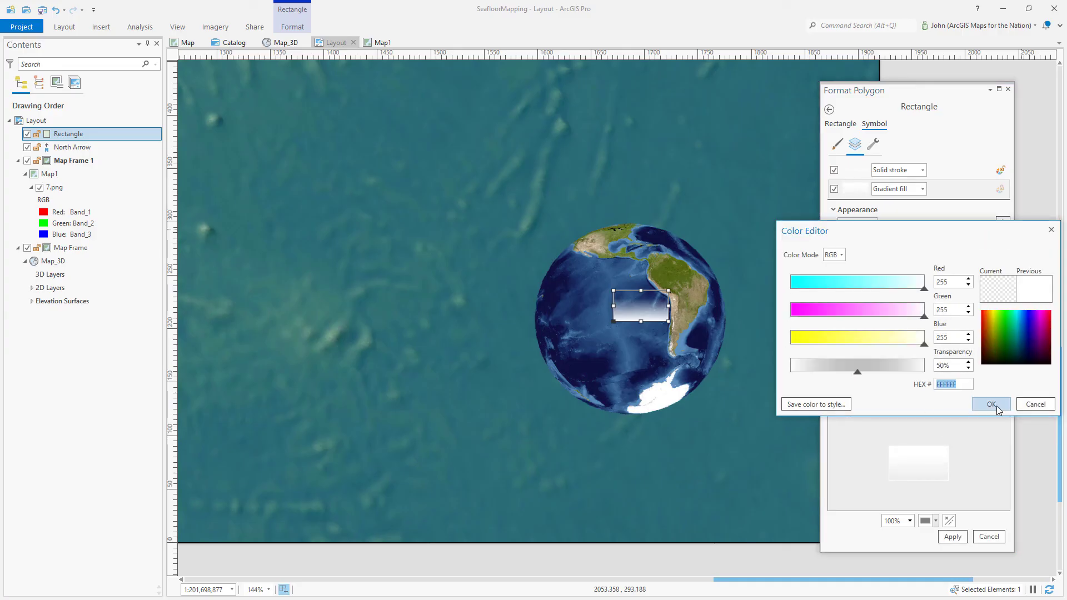
pyautogui.click(991, 404)
pyautogui.click(952, 536)
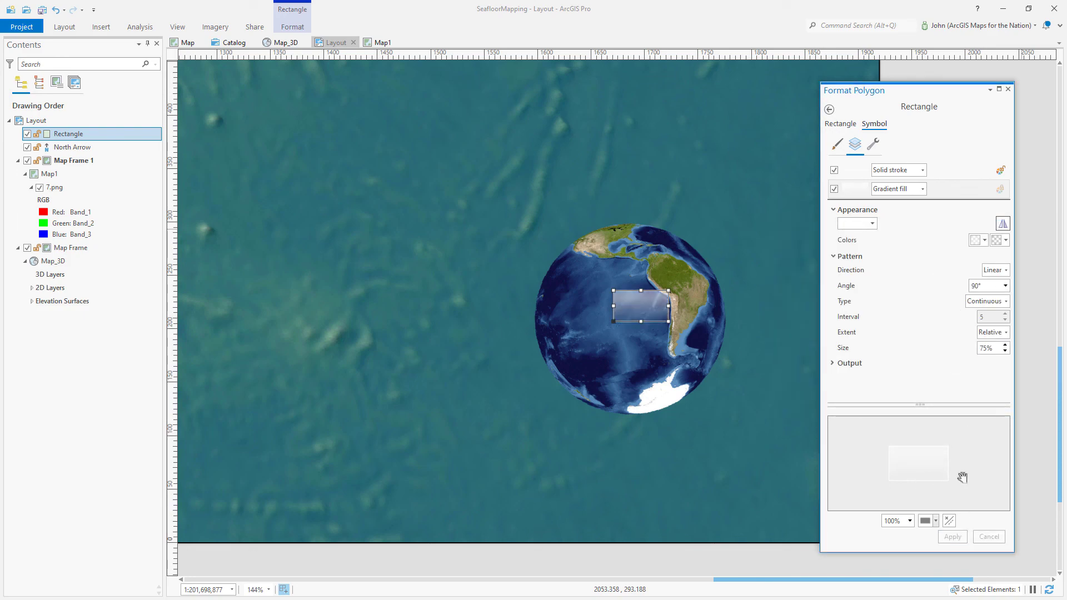
# Deselect the rectangle, close the Element pane, and zoom out to the full layout.
pyautogui.click(782, 564)
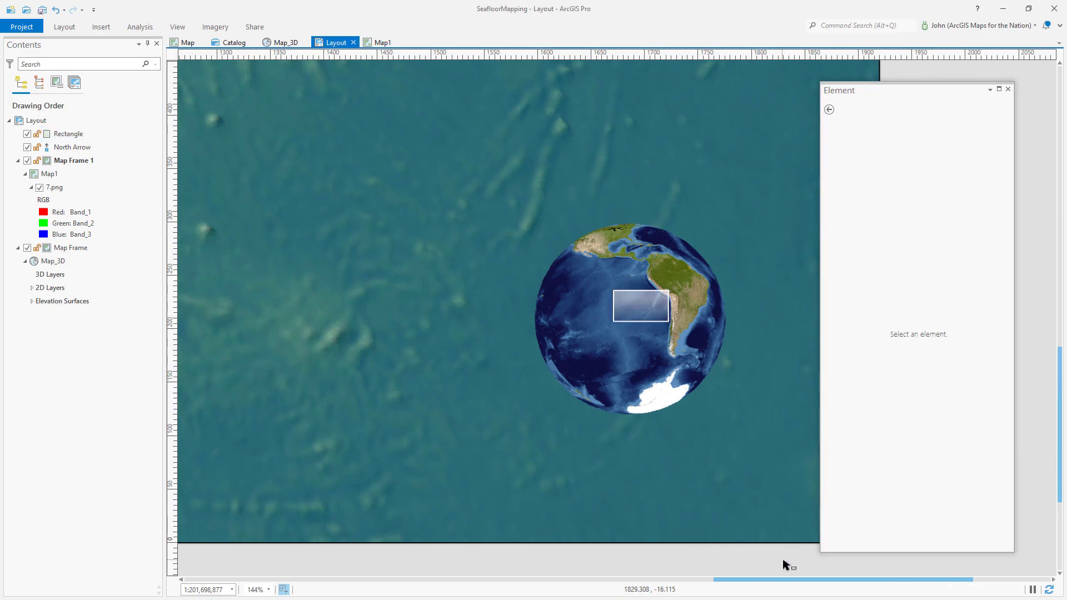
pyautogui.click(1008, 88)
pyautogui.scroll(-4, 801, 508)
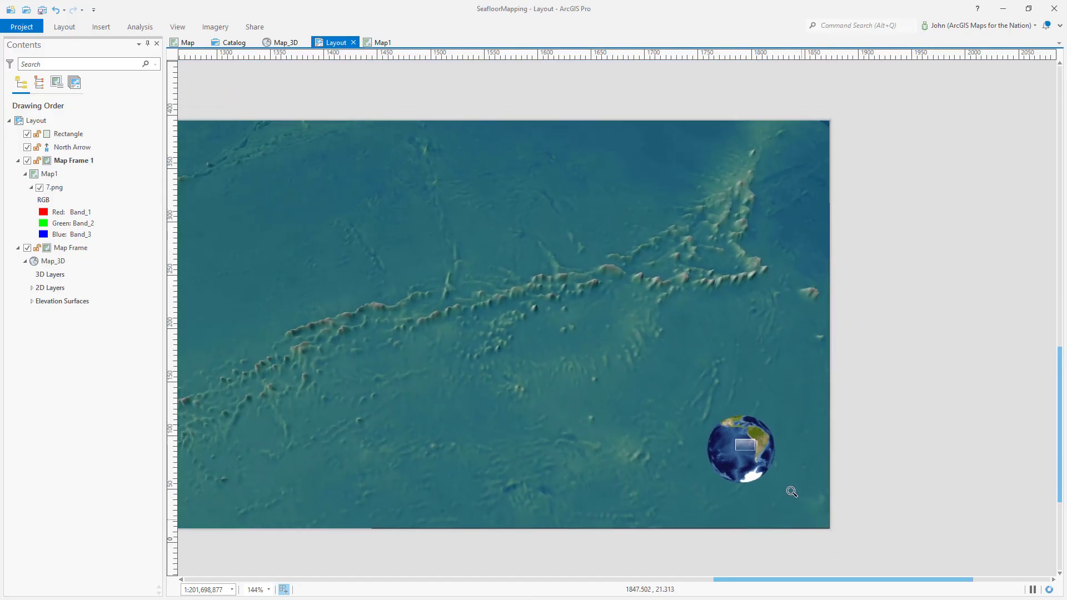